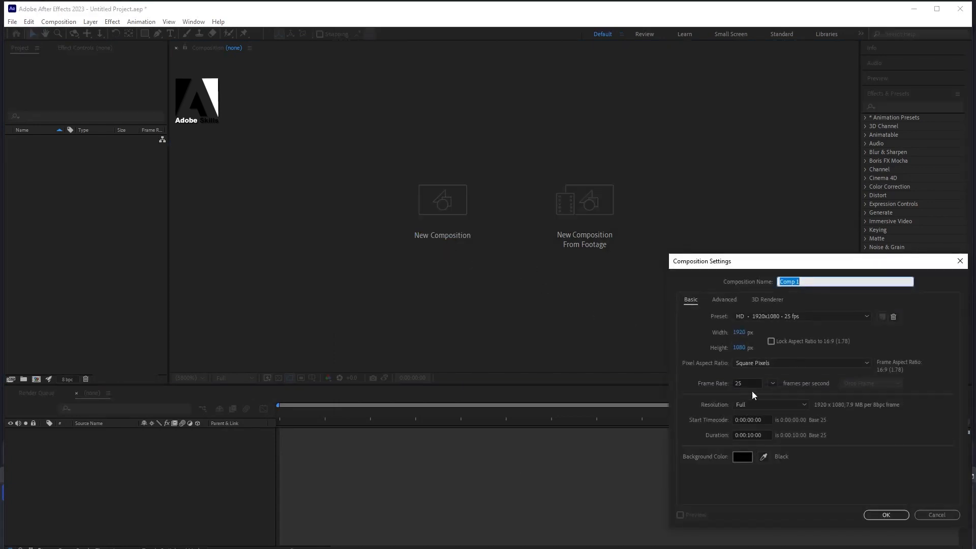
Create a 1920 × 1080 composition with a frame rate of 30 frames per second.
{"action": "left_click", "coordinate": [770, 384]}
{"action": "left_click", "coordinate": [787, 468]}
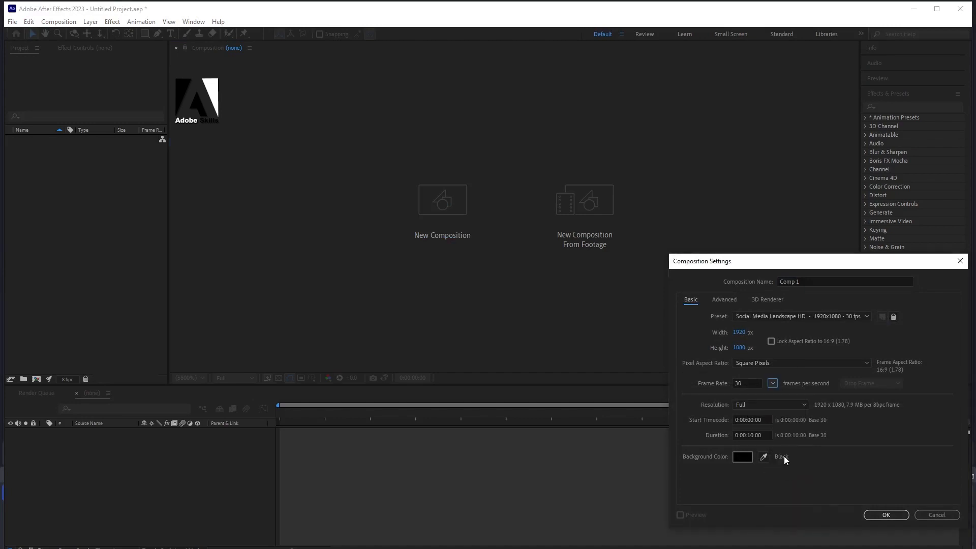
{"action": "left_click", "coordinate": [878, 517]}
Import the Illustrator file "story" as a composition that retains layer sizes.
{"action": "left_click", "coordinate": [12, 22]}
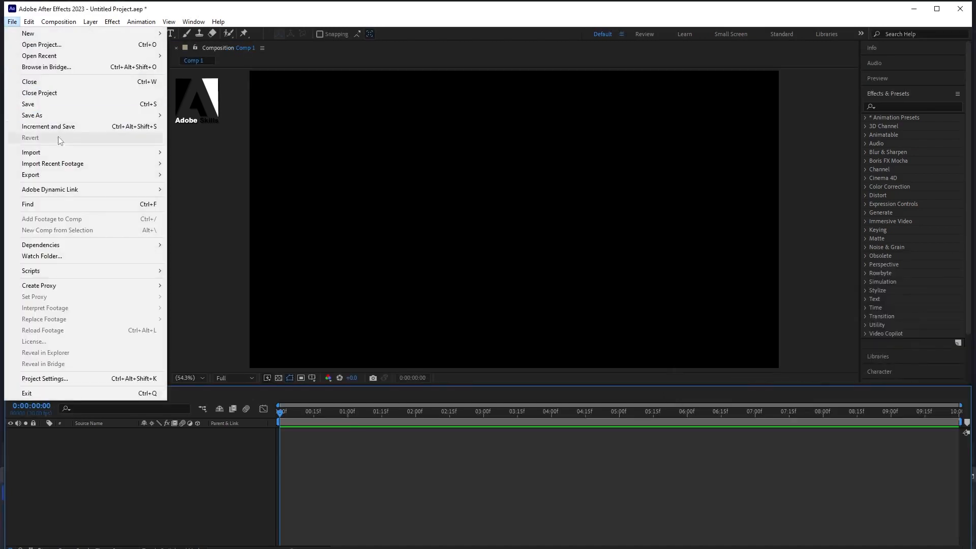
{"action": "mouse_move", "coordinate": [80, 153]}
{"action": "left_click", "coordinate": [187, 152]}
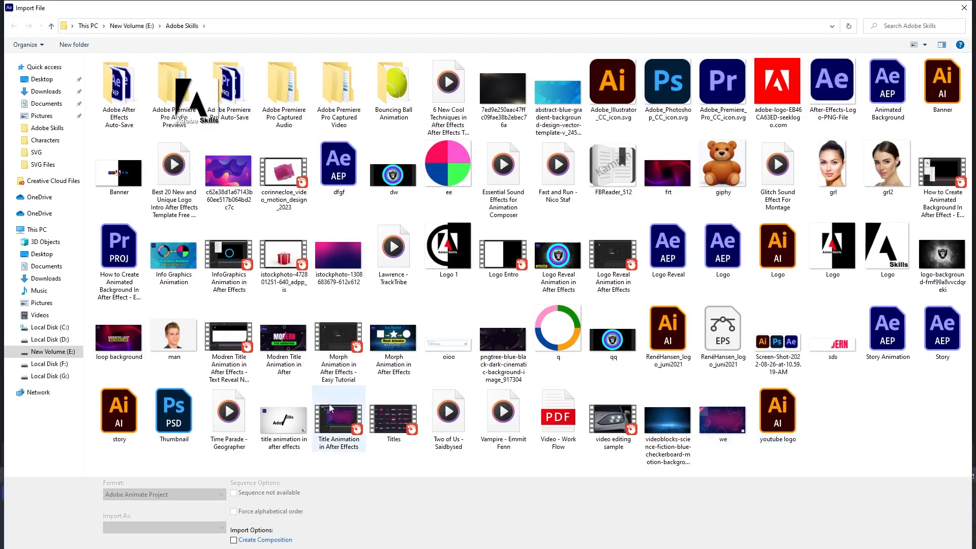
{"action": "left_click", "coordinate": [120, 414]}
{"action": "left_click", "coordinate": [156, 526]}
{"action": "left_click", "coordinate": [155, 544]}
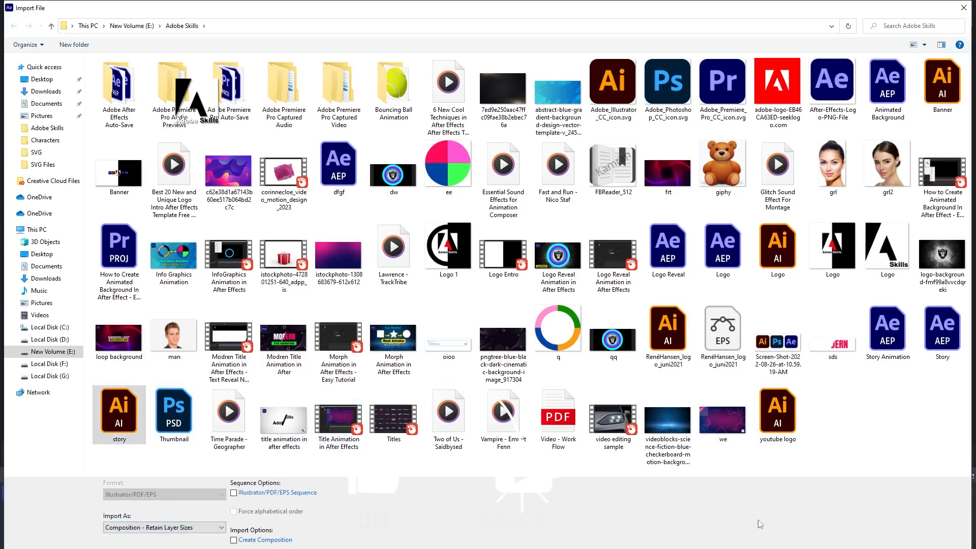
{"action": "key", "text": "Return"}
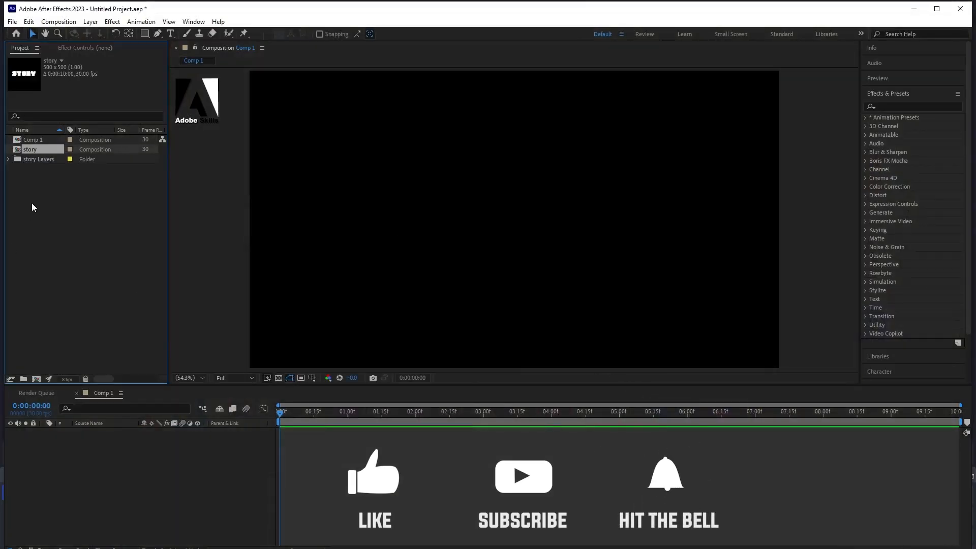
Open the story composition and create shape outlines from all ten of its vector layers.
{"action": "double_click", "coordinate": [17, 149]}
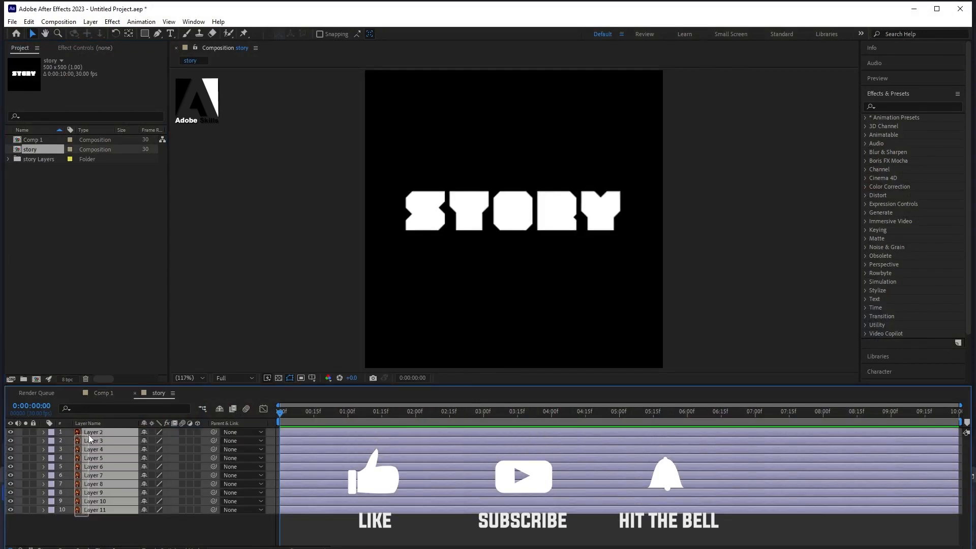
{"action": "left_click_drag", "start_coordinate": [76, 521], "coordinate": [89, 433]}
{"action": "right_click", "coordinate": [89, 433]}
{"action": "mouse_move", "coordinate": [167, 340]}
{"action": "left_click", "coordinate": [249, 374]}
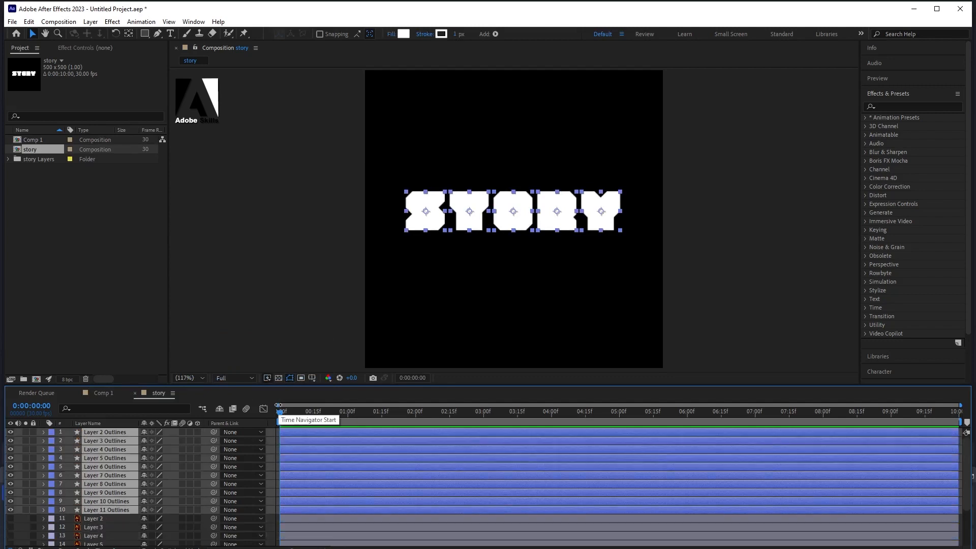
Delete the original Illustrator layers, Layer 2 through Layer 11, keeping only the outline shape layers.
{"action": "left_click", "coordinate": [98, 523]}
{"action": "scroll", "coordinate": [99, 524], "scroll_direction": "down", "scroll_amount": 3}
{"action": "left_click", "coordinate": [99, 541], "text": "shift"}
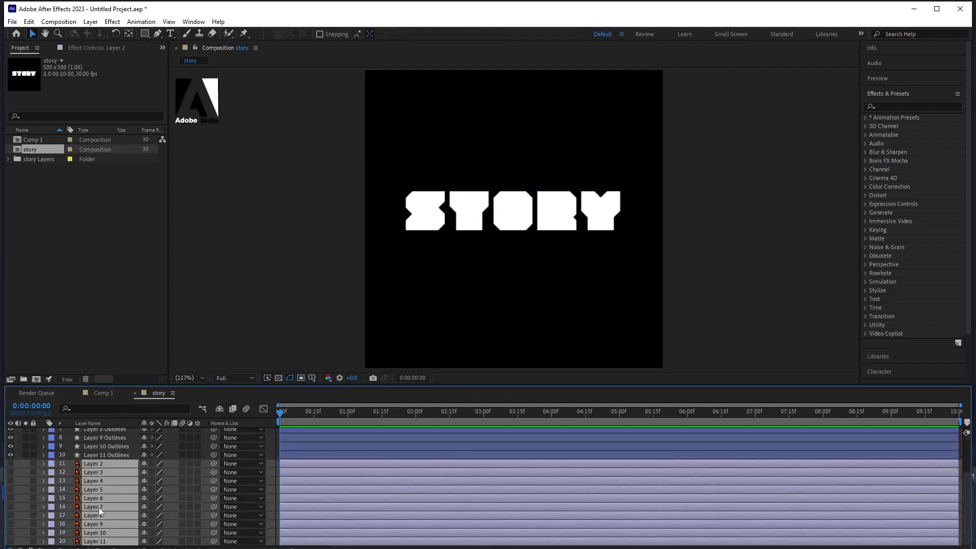
{"action": "key", "text": "Delete"}
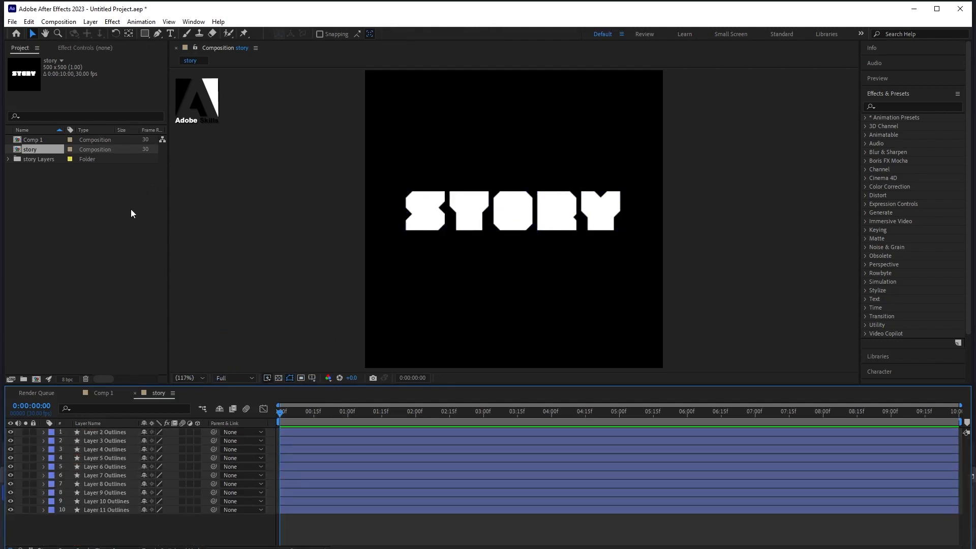
Set the story composition's size to 1920 px wide and 1080 px high.
{"action": "left_click", "coordinate": [58, 21]}
{"action": "left_click", "coordinate": [71, 41]}
{"action": "left_click", "coordinate": [737, 332]}
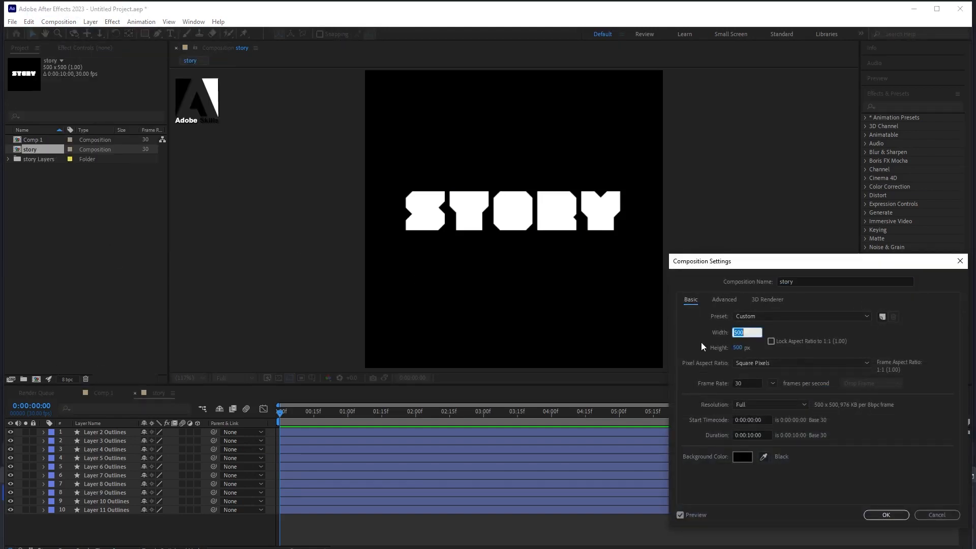
{"action": "type", "text": "1920"}
{"action": "key", "text": "Tab"}
{"action": "type", "text": "1080"}
{"action": "left_click", "coordinate": [889, 467]}
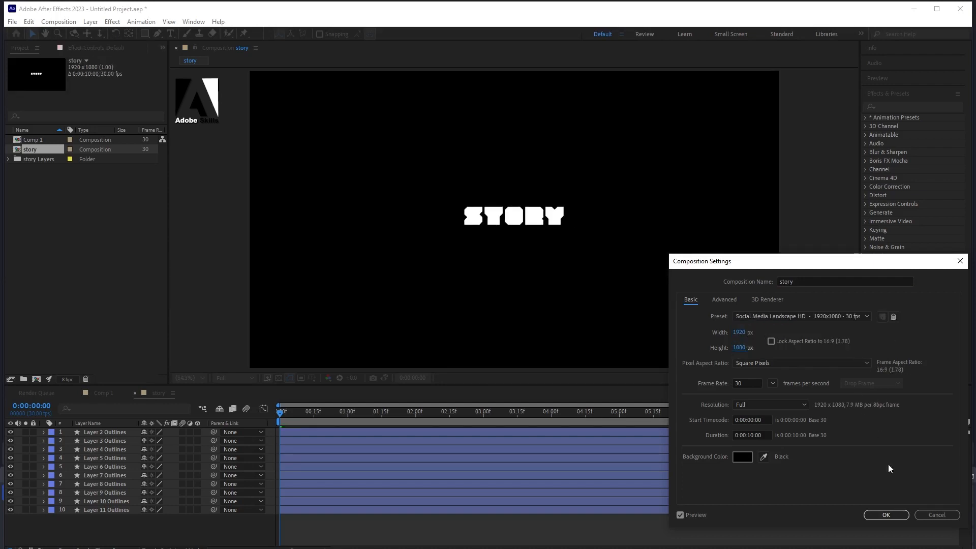
{"action": "left_click", "coordinate": [885, 513]}
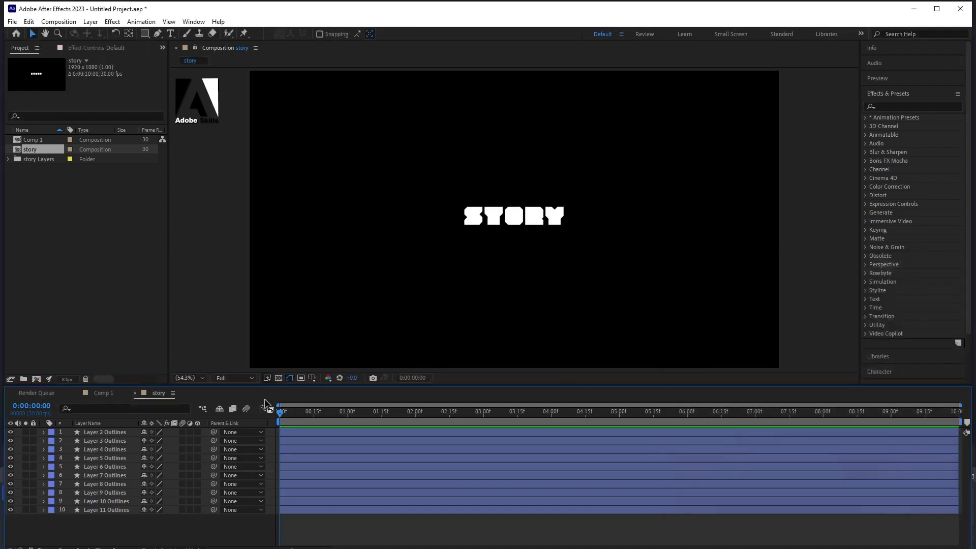
Reverse the stacking order of the Layer 7 to Layer 11 outlines, with Layer 11 uppermost and Layer 7 at the bottom.
{"action": "left_click", "coordinate": [204, 378]}
{"action": "left_click", "coordinate": [202, 491]}
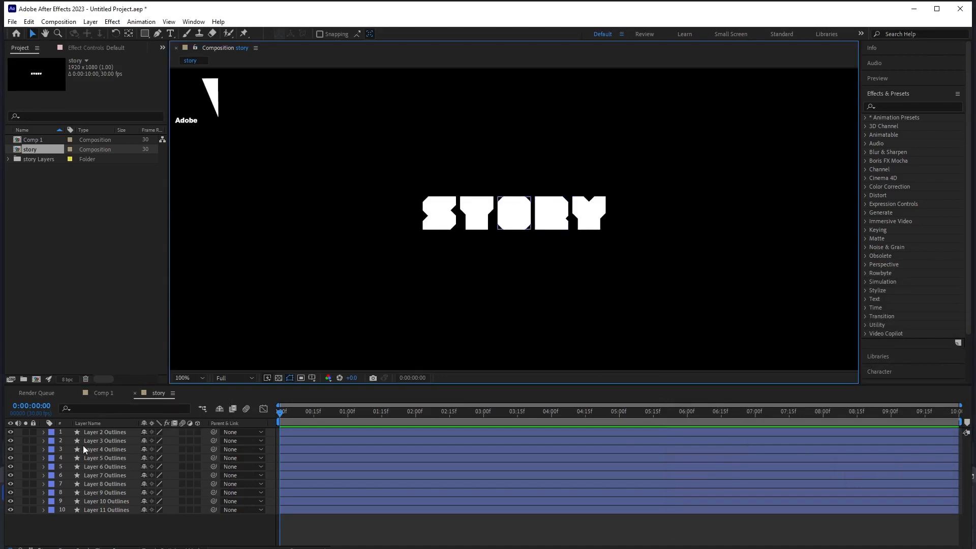
{"action": "left_click", "coordinate": [102, 475]}
{"action": "left_click", "coordinate": [111, 484]}
{"action": "left_click", "coordinate": [115, 492]}
{"action": "left_click", "coordinate": [115, 500]}
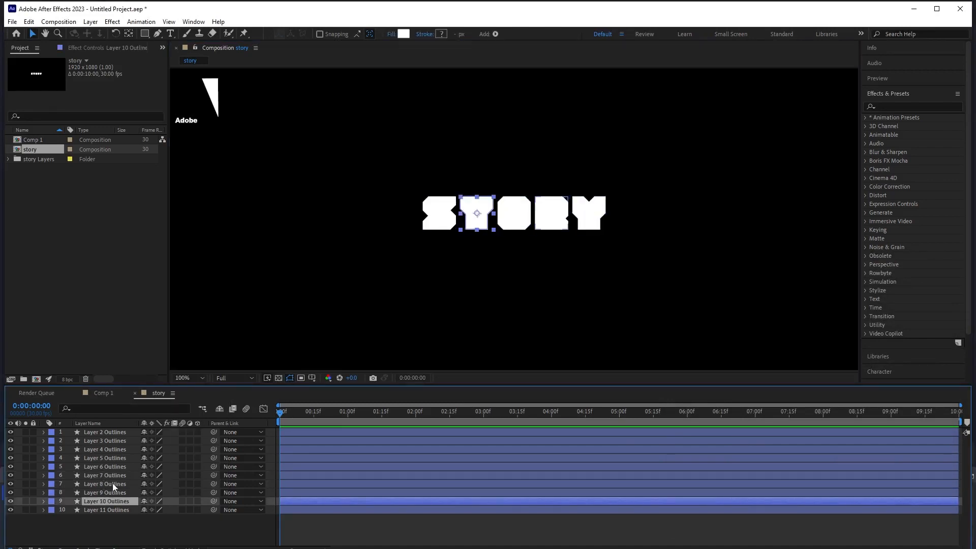
{"action": "left_click", "coordinate": [112, 474]}
{"action": "key", "text": "ctrl+shift+bracketleft"}
{"action": "left_click", "coordinate": [114, 473]}
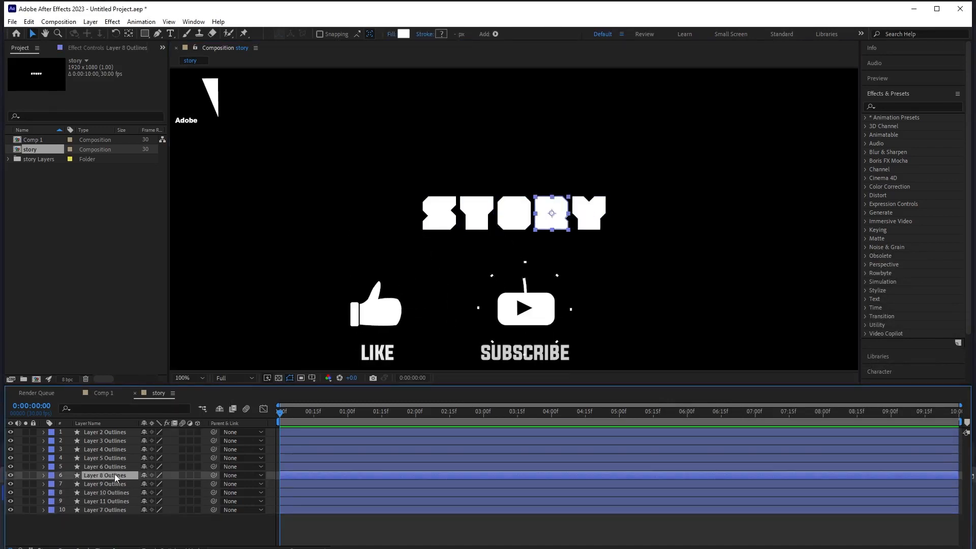
{"action": "key", "text": "ctrl+bracketleft"}
{"action": "key", "text": "ctrl+bracketleft"}
{"action": "key", "text": "ctrl+bracketleft"}
{"action": "left_click", "coordinate": [115, 473]}
{"action": "key", "text": "ctrl+bracketleft"}
{"action": "key", "text": "ctrl+bracketleft"}
{"action": "left_click", "coordinate": [116, 474]}
{"action": "key", "text": "ctrl+bracketleft"}
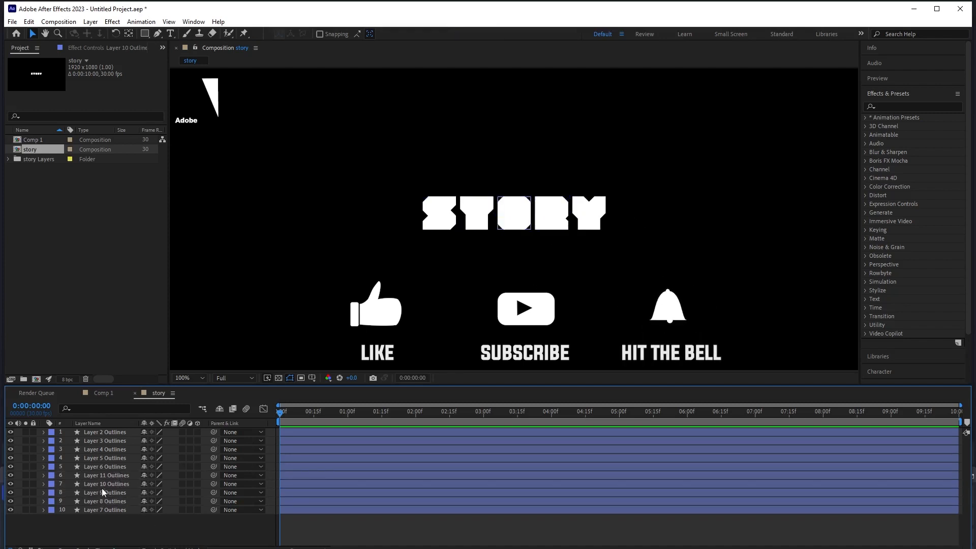
{"action": "left_click_drag", "start_coordinate": [10, 474], "coordinate": [10, 509]}
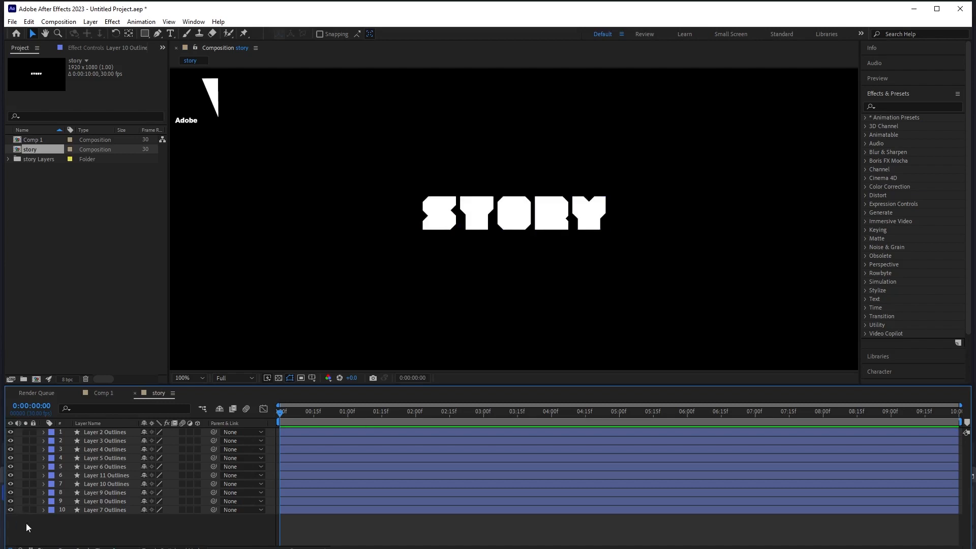
Draw a small white circle without a stroke over the letter O with the Ellipse tool, and move it below and right of STORY.
{"action": "left_click_drag", "start_coordinate": [144, 33], "coordinate": [162, 60]}
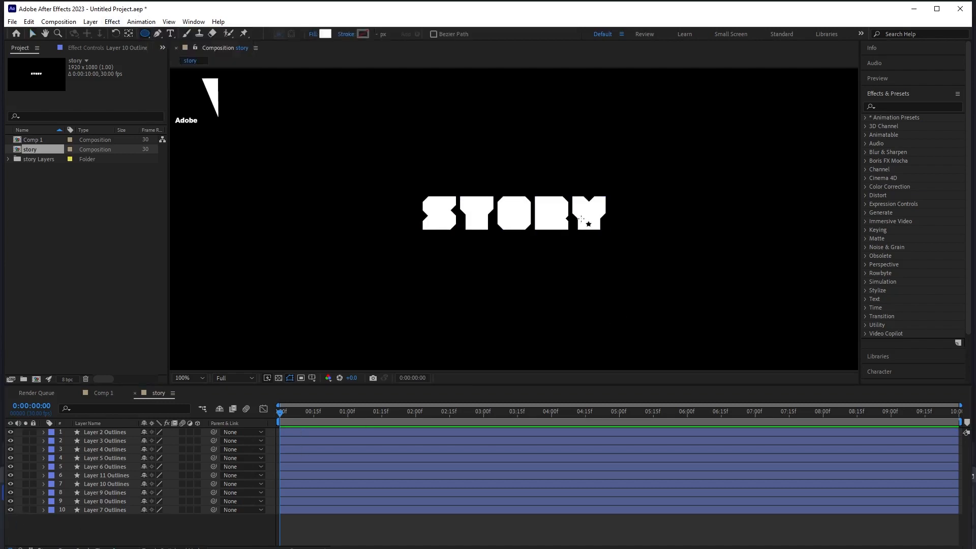
{"action": "scroll", "coordinate": [516, 213], "scroll_direction": "up", "scroll_amount": 2}
{"action": "left_click_drag", "start_coordinate": [498, 193], "coordinate": [533, 232]}
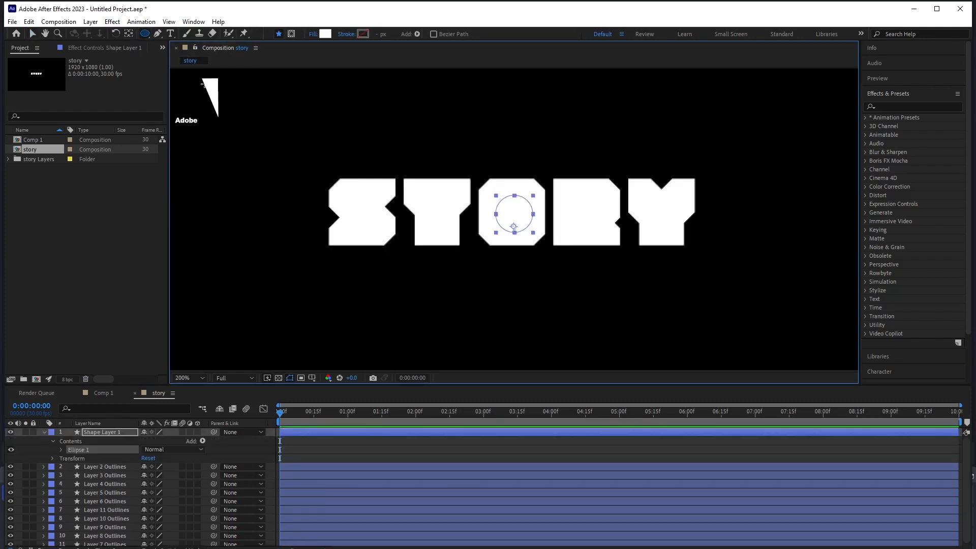
{"action": "left_click", "coordinate": [128, 34]}
{"action": "left_click", "coordinate": [32, 34]}
{"action": "left_click_drag", "start_coordinate": [521, 229], "coordinate": [795, 308]}
Move the circle's anchor point to its bottom edge and place the circle well to the right of STORY.
{"action": "scroll", "coordinate": [795, 307], "scroll_direction": "up", "scroll_amount": 3}
{"action": "key", "text": "y"}
{"action": "left_click_drag", "start_coordinate": [704, 243], "coordinate": [703, 316]}
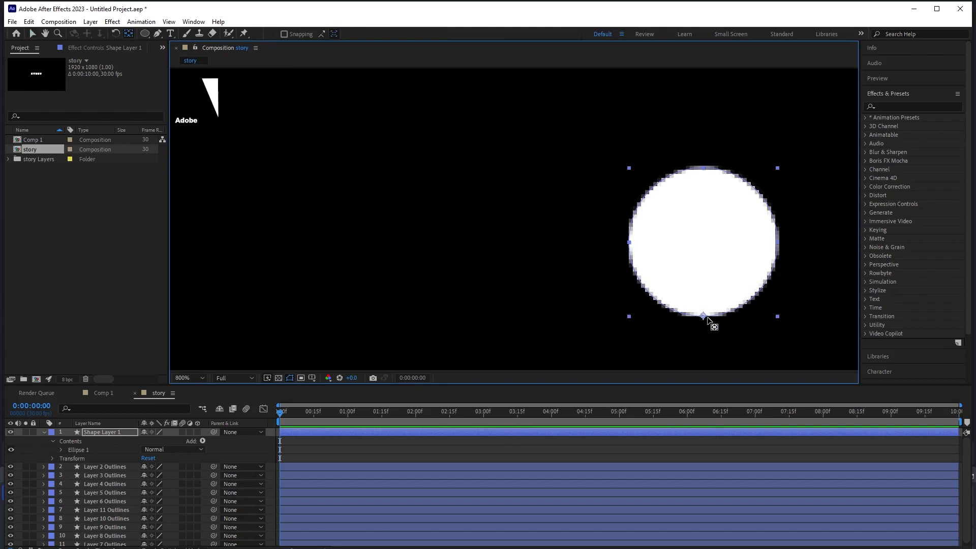
{"action": "left_click", "coordinate": [31, 33]}
{"action": "scroll", "coordinate": [395, 263], "scroll_direction": "down", "scroll_amount": 4}
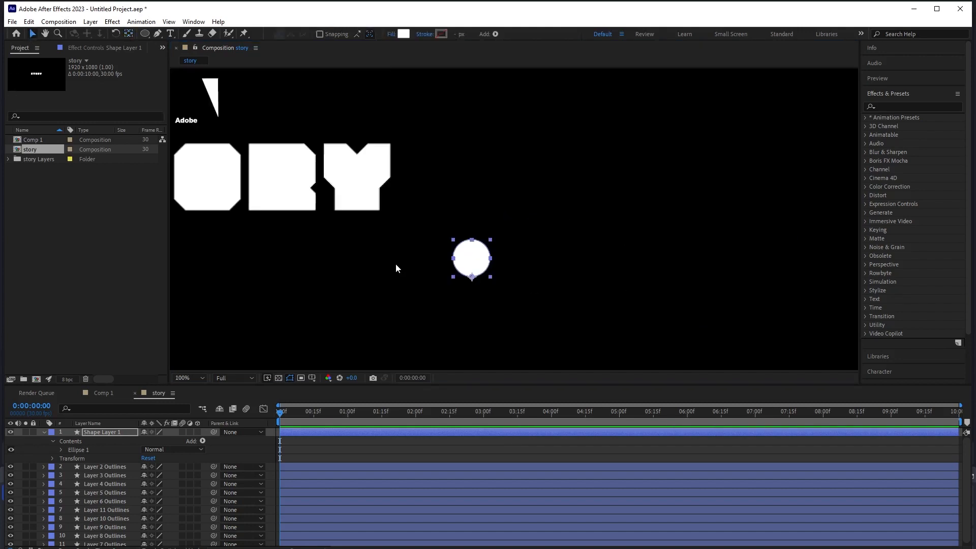
{"action": "mouse_move", "coordinate": [652, 259]}
{"action": "left_mouse_down"}
{"action": "mouse_move", "coordinate": [730, 258]}
{"action": "mouse_move", "coordinate": [785, 243]}
{"action": "left_mouse_up"}
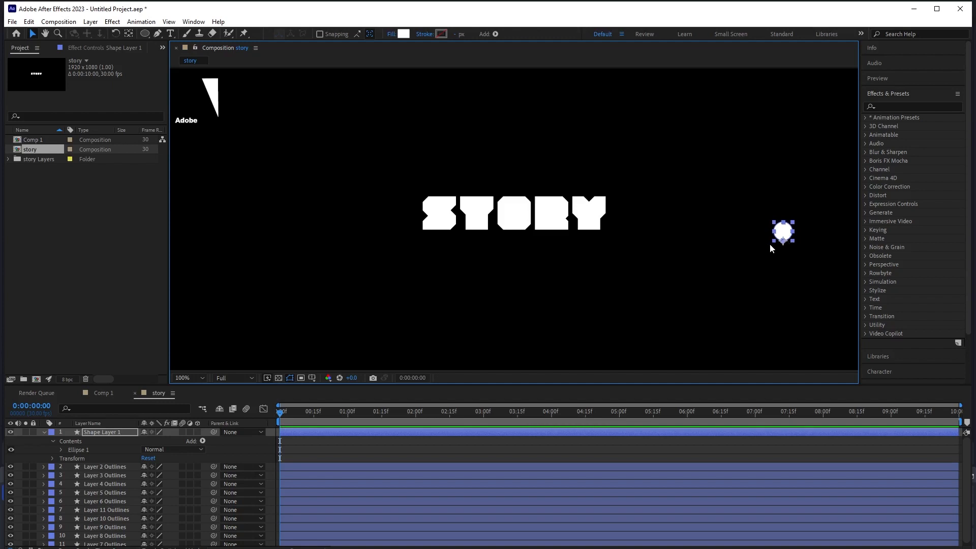
Animate the circle's Position with a keyframe at 0:00 right of the word and one at 1:00 below the letter S.
{"action": "left_click", "coordinate": [97, 433]}
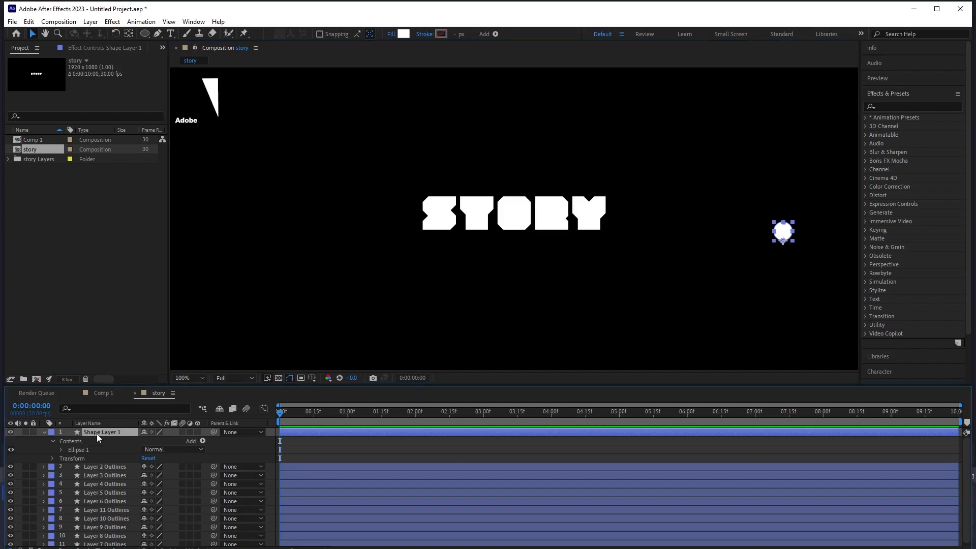
{"action": "key", "text": "p"}
{"action": "left_click", "coordinate": [70, 440]}
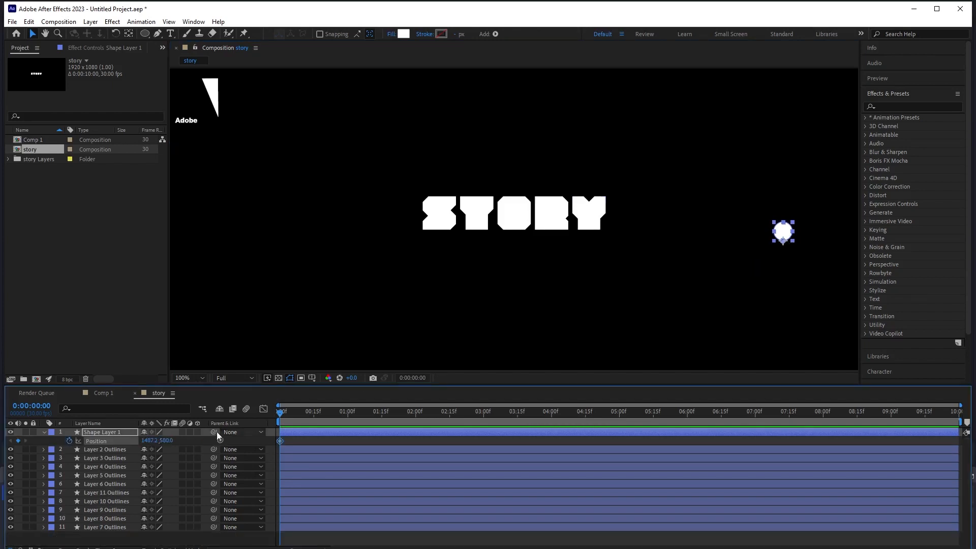
{"action": "left_click", "coordinate": [347, 417]}
{"action": "left_click_drag", "start_coordinate": [785, 234], "coordinate": [448, 339]}
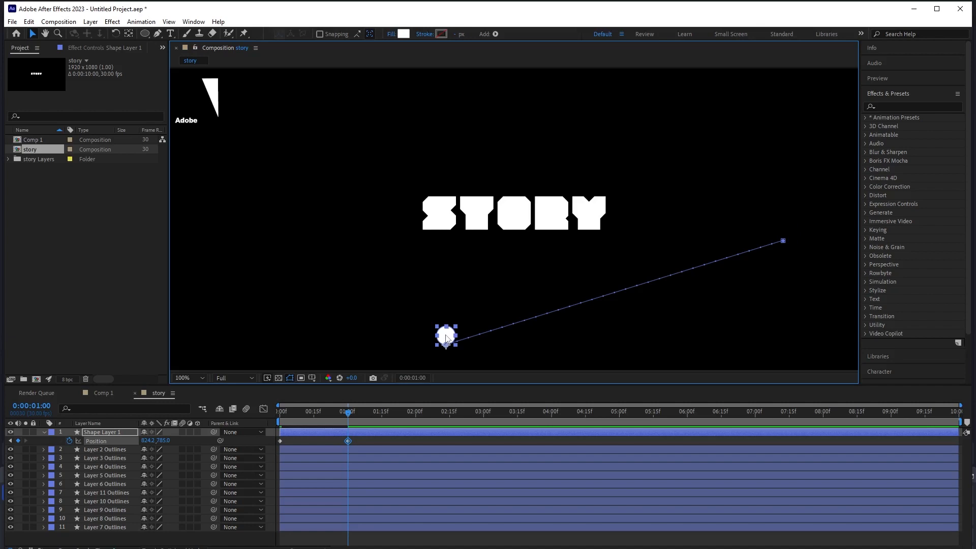
Add circle position keyframes every ten frames from 1:10 to 2:00, forming a small loop below the word.
{"action": "left_click_drag", "start_coordinate": [446, 336], "coordinate": [411, 308]}
{"action": "key", "text": "shift+Page_Down"}
{"action": "key", "text": "shift+Page_Down"}
{"action": "left_click_drag", "start_coordinate": [412, 307], "coordinate": [649, 149]}
{"action": "key", "text": "shift+Page_Down"}
{"action": "key", "text": "shift+Page_Down"}
{"action": "key", "text": "Page_Down"}
{"action": "key", "text": "Page_Down"}
{"action": "key", "text": "Page_Down"}
{"action": "key", "text": "Page_Down"}
{"action": "key", "text": "Page_Down"}
{"action": "key", "text": "Page_Down"}
{"action": "key", "text": "Page_Down"}
{"action": "key", "text": "Page_Down"}
{"action": "key", "text": "Page_Down"}
Keyframe the circle's position every five frames up to 4:09, bouncing it across the tops of the STORY letters and off the Y.
{"action": "scroll", "coordinate": [447, 188], "scroll_direction": "up", "scroll_amount": 5}
{"action": "key", "text": "Page_Down"}
{"action": "key", "text": "Page_Down"}
{"action": "key", "text": "Page_Down"}
{"action": "key", "text": "Page_Down"}
{"action": "key", "text": "Page_Down"}
{"action": "scroll", "coordinate": [443, 201], "scroll_direction": "down", "scroll_amount": 1}
{"action": "key", "text": "Page_Down"}
{"action": "key", "text": "Page_Down"}
{"action": "key", "text": "Page_Down"}
{"action": "key", "text": "Page_Down"}
{"action": "key", "text": "Page_Down"}
{"action": "scroll", "coordinate": [579, 181], "scroll_direction": "up", "scroll_amount": 1}
{"action": "key", "text": "Page_Down"}
{"action": "key", "text": "Page_Down"}
{"action": "key", "text": "Page_Down"}
{"action": "key", "text": "Page_Down"}
{"action": "key", "text": "Page_Down"}
{"action": "key", "text": "Page_Down"}
{"action": "key", "text": "Page_Down"}
{"action": "key", "text": "Page_Down"}
{"action": "key", "text": "Page_Down"}
{"action": "key", "text": "Page_Down"}
{"action": "left_click_drag", "start_coordinate": [652, 152], "coordinate": [763, 213]}
{"action": "key", "text": "Page_Down"}
{"action": "key", "text": "Page_Down"}
{"action": "key", "text": "Page_Down"}
{"action": "key", "text": "Page_Down"}
{"action": "key", "text": "Page_Down"}
{"action": "key", "text": "Page_Down"}
{"action": "key", "text": "Page_Down"}
{"action": "key", "text": "Page_Down"}
{"action": "key", "text": "Page_Down"}
{"action": "key", "text": "Page_Down"}
{"action": "key", "text": "Page_Down"}
{"action": "key", "text": "Page_Down"}
{"action": "key", "text": "Page_Down"}
{"action": "key", "text": "Page_Down"}
{"action": "key", "text": "Page_Down"}
{"action": "key", "text": "Page_Down"}
{"action": "key", "text": "Page_Down"}
{"action": "key", "text": "Page_Down"}
{"action": "key", "text": "Page_Down"}
{"action": "key", "text": "Page_Down"}
{"action": "key", "text": "Page_Down"}
{"action": "key", "text": "Page_Down"}
{"action": "key", "text": "Page_Down"}
{"action": "key", "text": "Page_Down"}
{"action": "key", "text": "Page_Down"}
{"action": "scroll", "coordinate": [514, 268], "scroll_direction": "down", "scroll_amount": 2}
{"action": "key", "text": "Page_Down"}
{"action": "key", "text": "Page_Down"}
{"action": "key", "text": "Page_Down"}
{"action": "key", "text": "Page_Down"}
{"action": "key", "text": "Page_Down"}
{"action": "left_click_drag", "start_coordinate": [632, 229], "coordinate": [408, 300]}
Add a circle position keyframe at 6:00, moving it horizontally behind the word to the left of the S.
{"action": "left_click", "coordinate": [687, 412]}
{"action": "scroll", "coordinate": [772, 305], "scroll_direction": "down", "scroll_amount": 2}
{"action": "left_click_drag", "start_coordinate": [670, 342], "coordinate": [507, 255]}
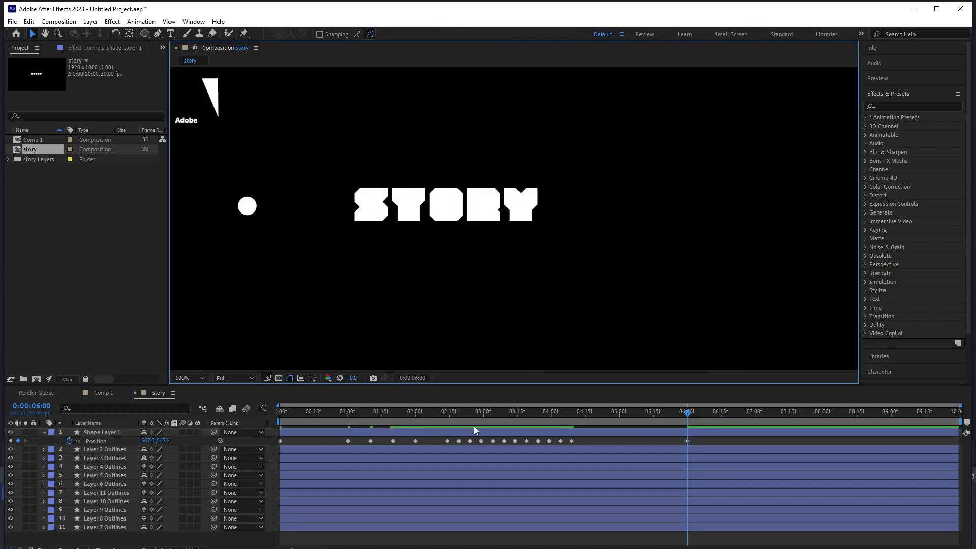
Change the selected position keyframes' interpolation so the circle's motion path runs in smooth curves instead of straight segments.
{"action": "left_click", "coordinate": [714, 232]}
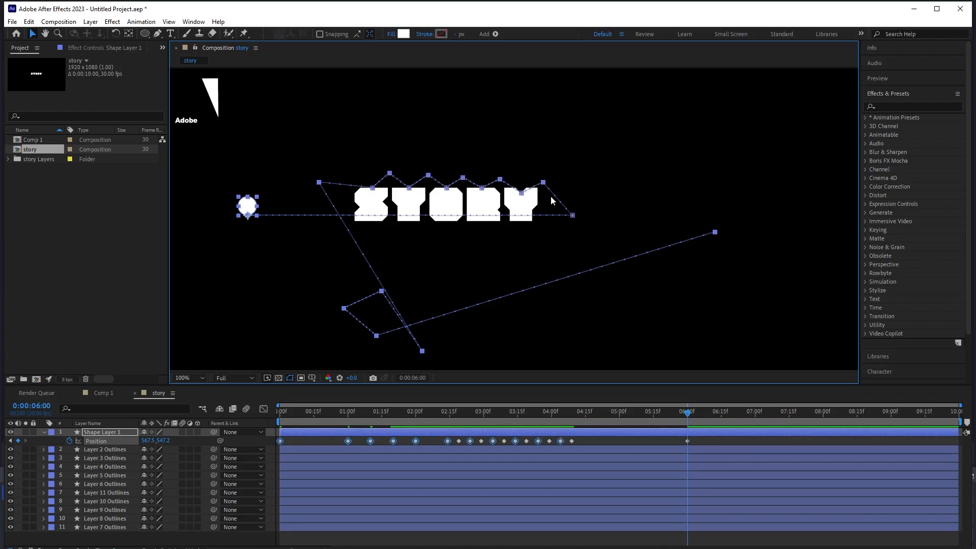
{"action": "right_click", "coordinate": [572, 215]}
{"action": "left_click", "coordinate": [611, 331]}
{"action": "left_click", "coordinate": [515, 270]}
{"action": "left_click", "coordinate": [515, 314]}
{"action": "left_click", "coordinate": [508, 334]}
{"action": "key", "text": "comma"}
{"action": "key", "text": "comma"}
Preview the circle's movement from the start of the timeline.
{"action": "left_click_drag", "start_coordinate": [288, 409], "coordinate": [269, 422]}
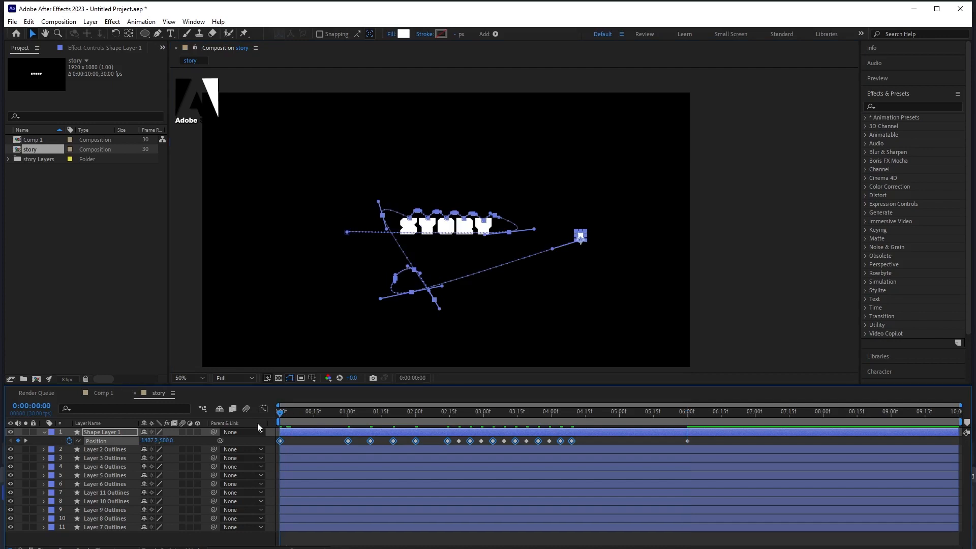
{"action": "key", "text": "space"}
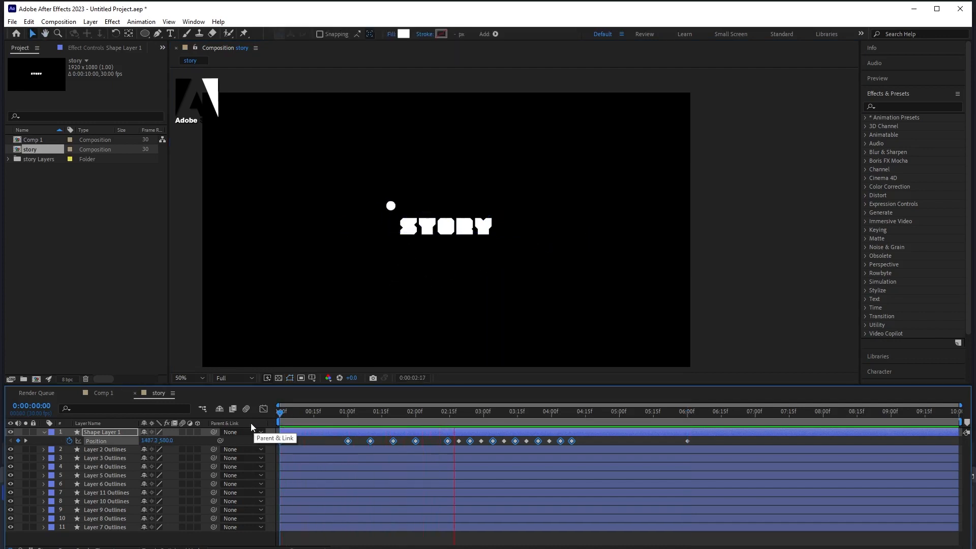
{"action": "key", "text": "space"}
{"action": "key", "text": "slash"}
{"action": "key", "text": "space"}
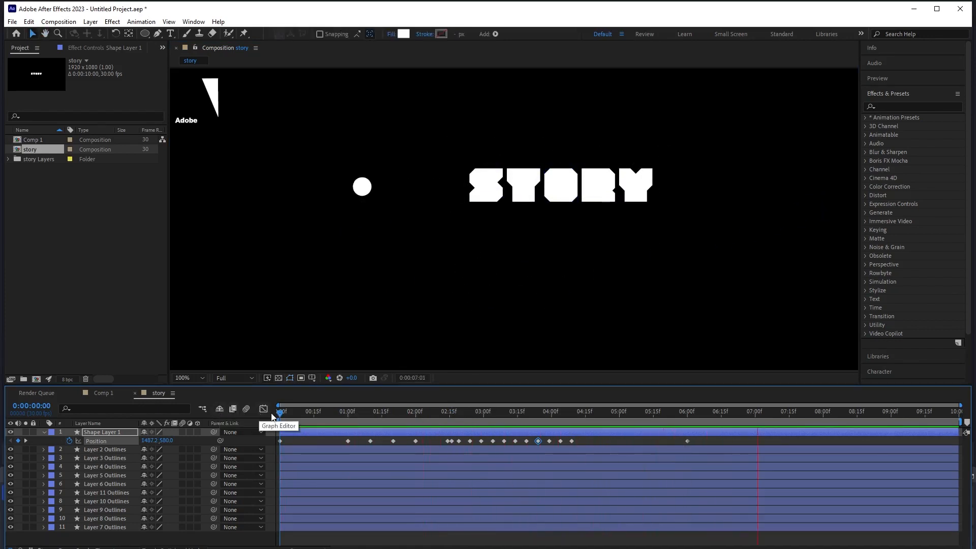
{"action": "key", "text": "space"}
Apply Easy Ease to the circle's bounce-peak position keyframes at 2:24, 3:04, 3:14 and 3:24.
{"action": "left_click_drag", "start_coordinate": [440, 413], "coordinate": [469, 421]}
{"action": "left_click", "coordinate": [470, 441], "text": "shift"}
{"action": "left_click", "coordinate": [493, 440], "text": "shift"}
{"action": "left_click", "coordinate": [515, 441], "text": "shift"}
{"action": "key", "text": "F9"}
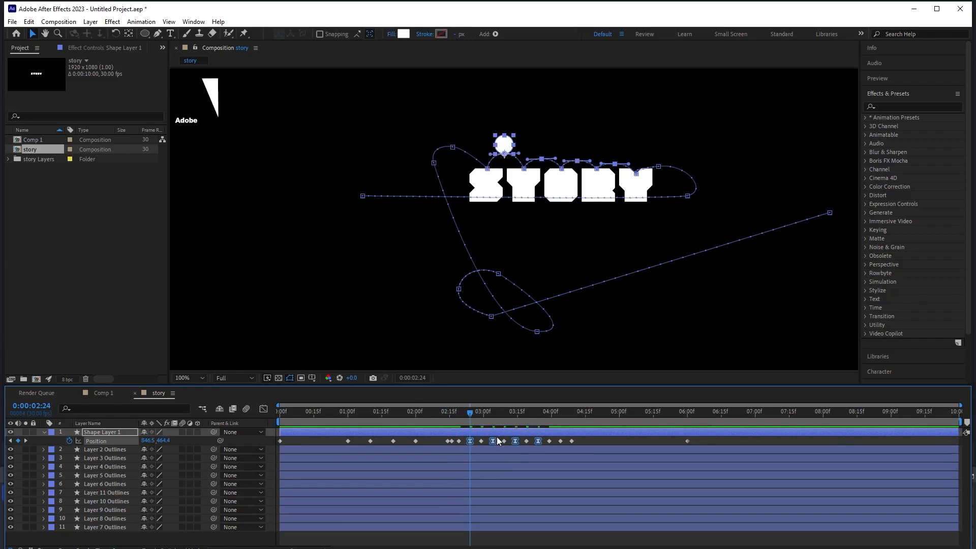
Show the speed graph and lock outgoing to incoming velocity for the four eased bounce keyframes.
{"action": "left_click", "coordinate": [263, 409]}
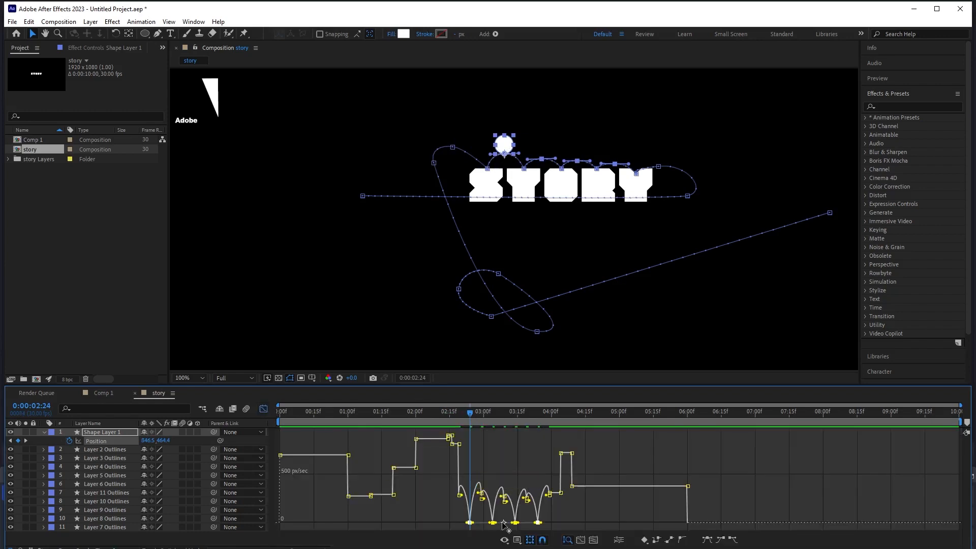
{"action": "left_click_drag", "start_coordinate": [550, 519], "coordinate": [448, 527]}
{"action": "double_click", "coordinate": [503, 519]}
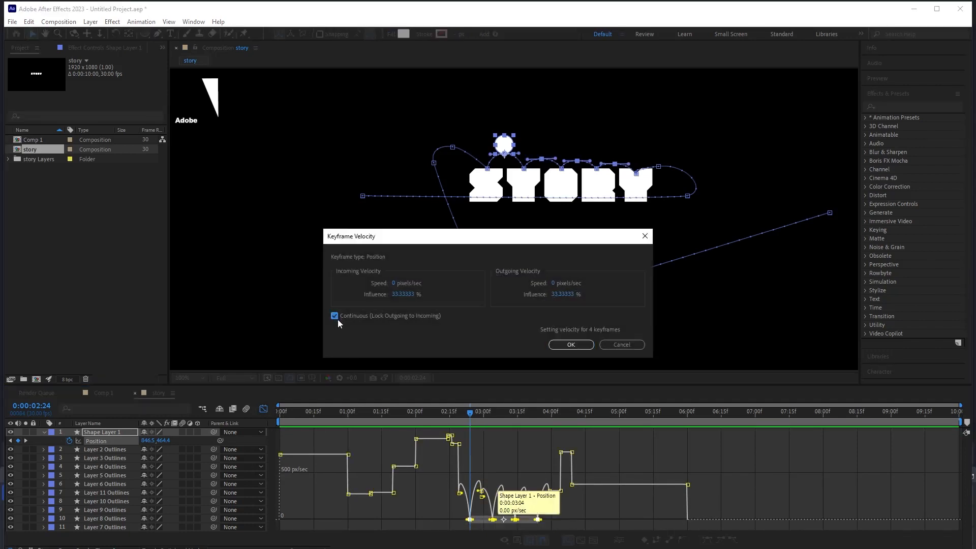
{"action": "left_click", "coordinate": [570, 344]}
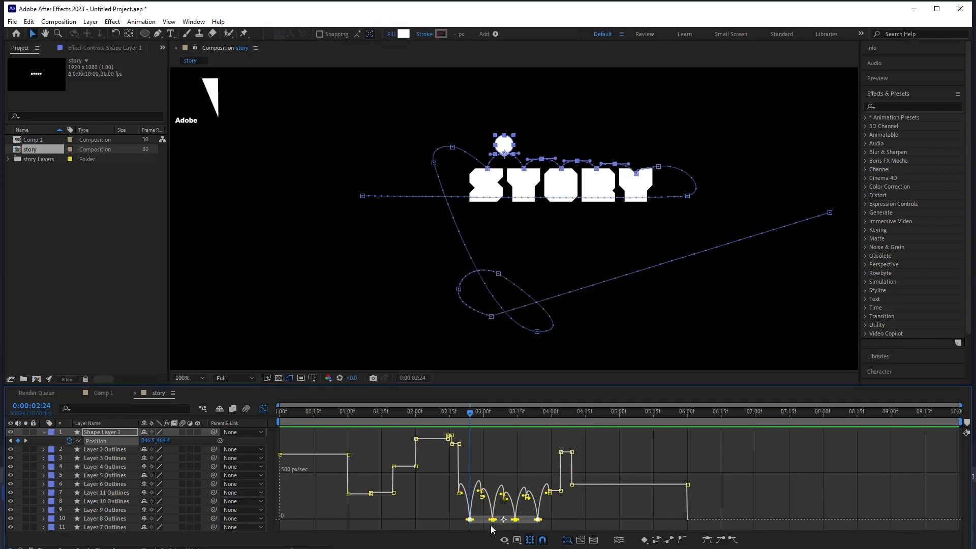
Preview the circle's eased bounces across the letters, starting at about 2:17.
{"action": "scroll", "coordinate": [491, 525], "scroll_direction": "up", "scroll_amount": 2}
{"action": "left_click_drag", "start_coordinate": [498, 520], "coordinate": [498, 519]}
{"action": "left_click", "coordinate": [347, 418]}
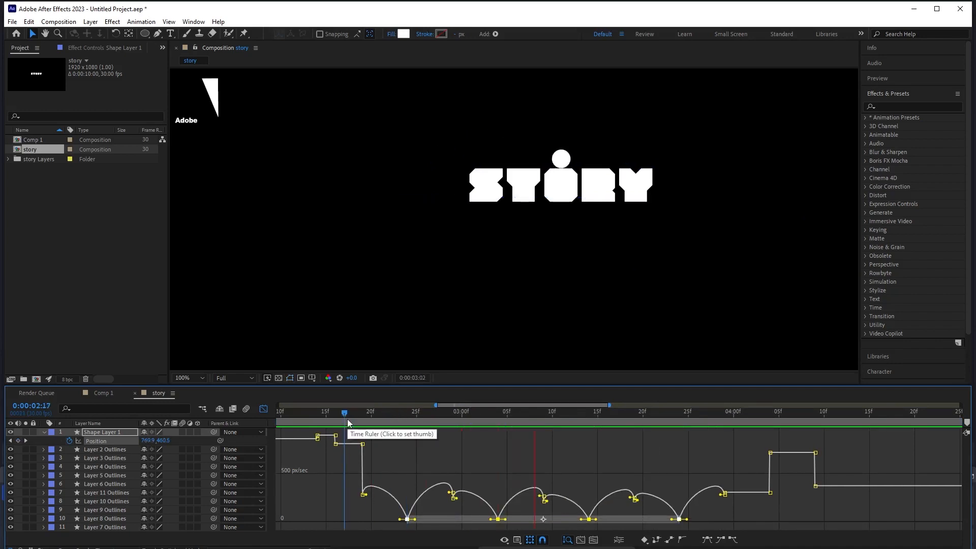
{"action": "key", "text": "space"}
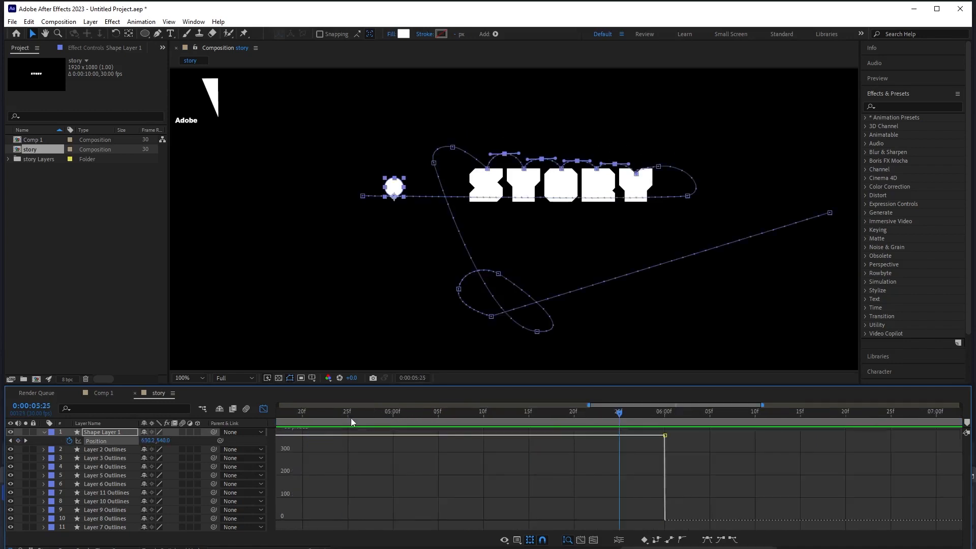
Move the circle's last position keyframe to about 5:15, apply Easy Ease to it, and preview the ending from about 3:28.
{"action": "left_click", "coordinate": [263, 408]}
{"action": "left_click_drag", "start_coordinate": [709, 441], "coordinate": [669, 442]}
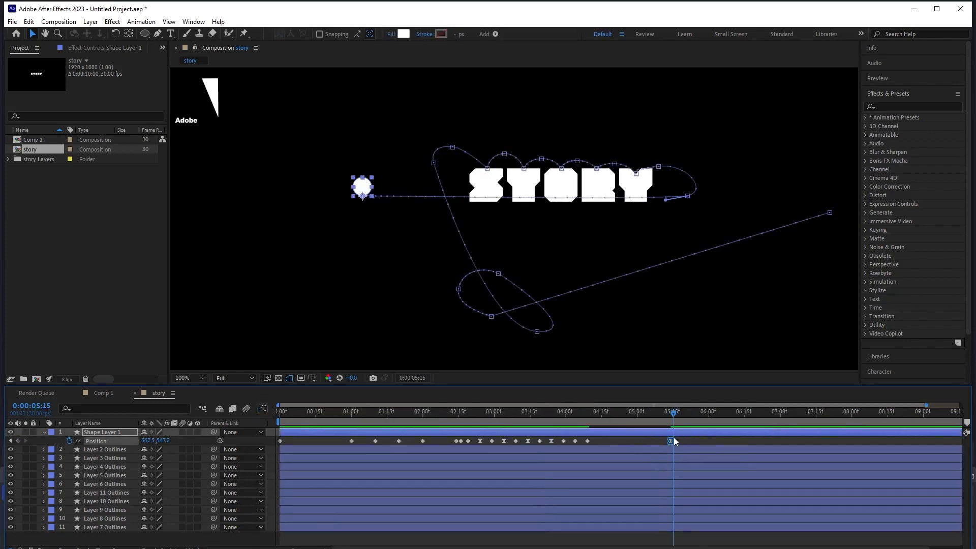
{"action": "left_click_drag", "start_coordinate": [669, 441], "coordinate": [559, 433]}
{"action": "key", "text": "space"}
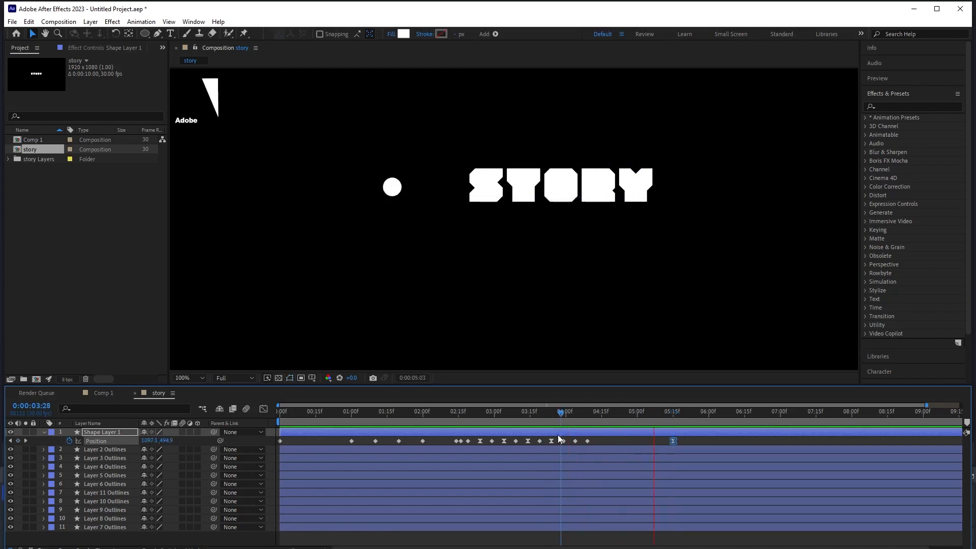
{"action": "key", "text": "space"}
Lengthen the last position keyframe's incoming ease in the speed graph for a sharper slowdown and preview it from 3:16.
{"action": "left_click", "coordinate": [264, 409]}
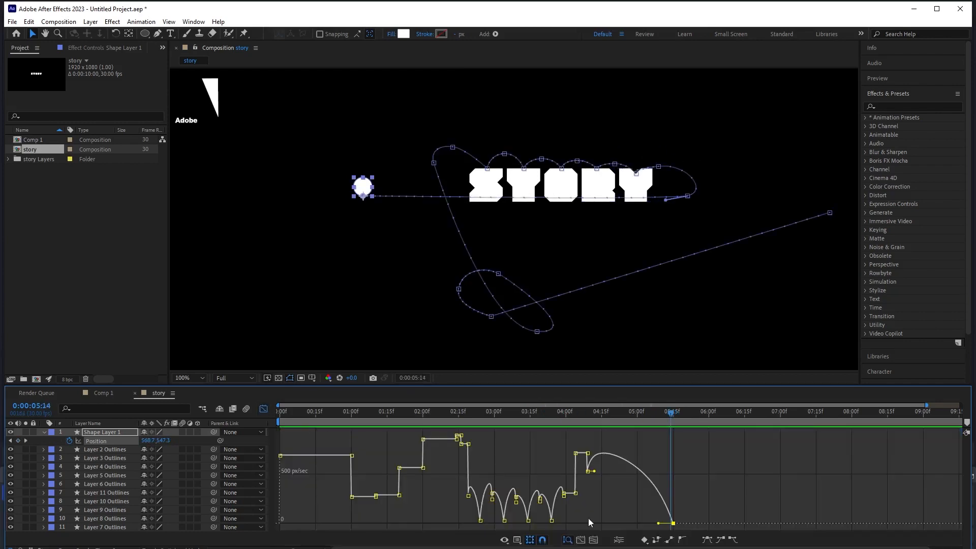
{"action": "left_click_drag", "start_coordinate": [658, 526], "coordinate": [638, 526]}
{"action": "left_click", "coordinate": [531, 423]}
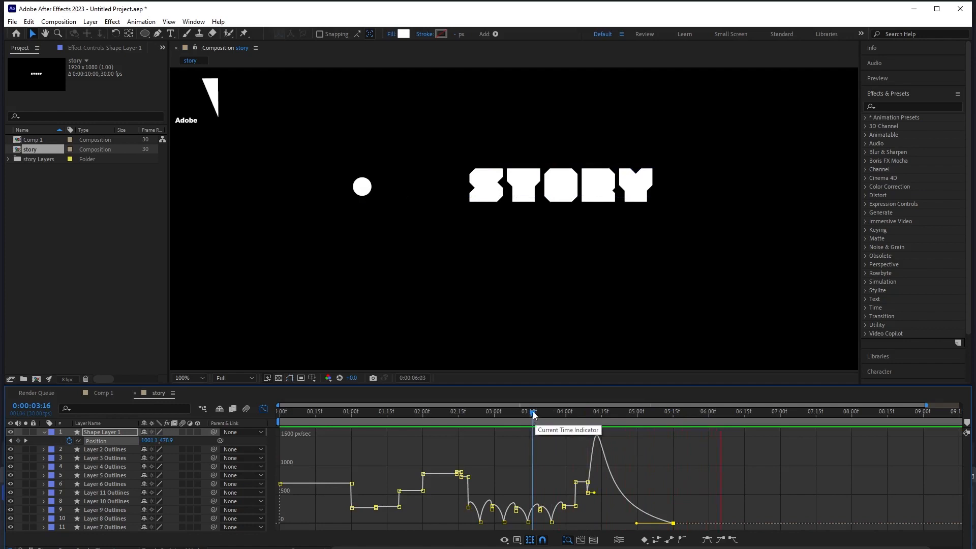
{"action": "left_click", "coordinate": [265, 409]}
Trim the start of Layer 11 Outlines to 2:19 and of Layer 10 Outlines to 2:29, where the ball lands on each letter.
{"action": "left_click", "coordinate": [468, 423]}
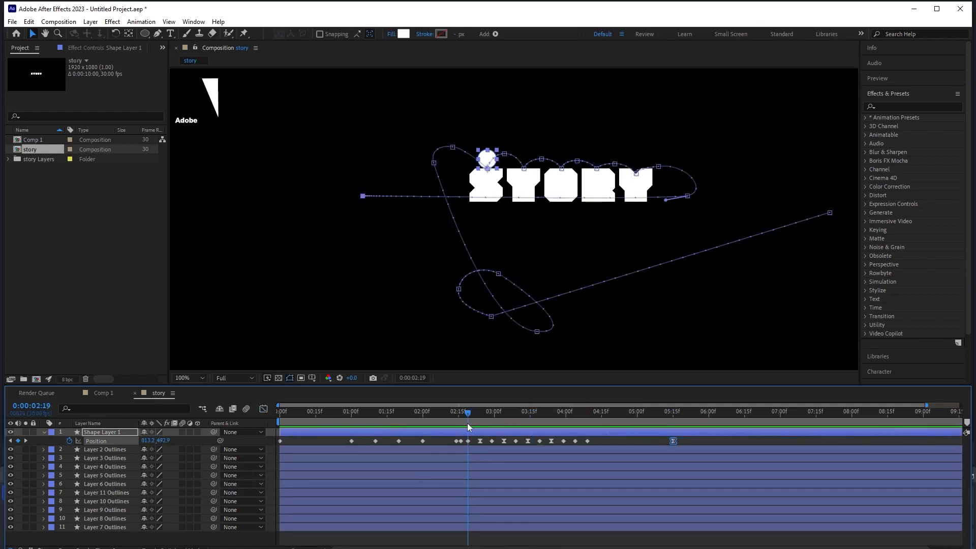
{"action": "left_click", "coordinate": [119, 494]}
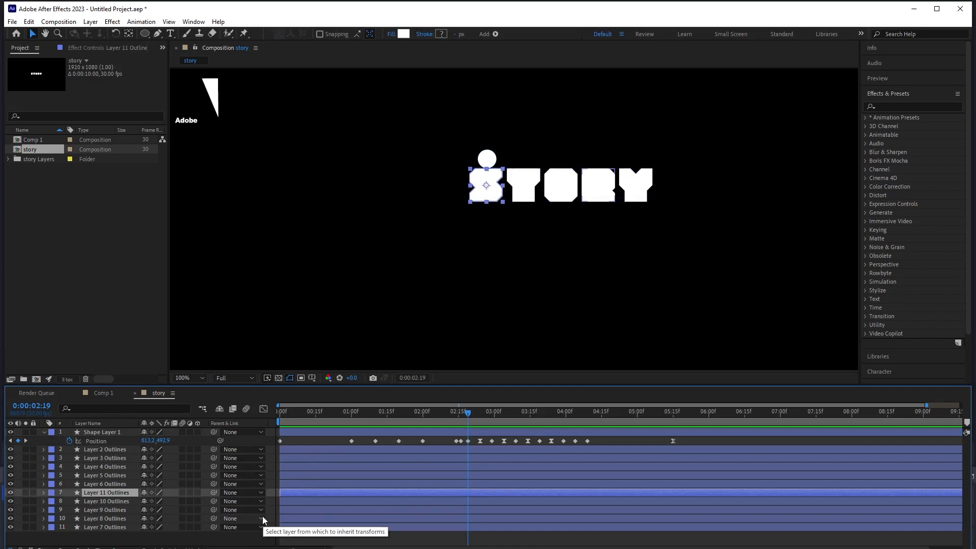
{"action": "key", "text": "alt+bracketleft"}
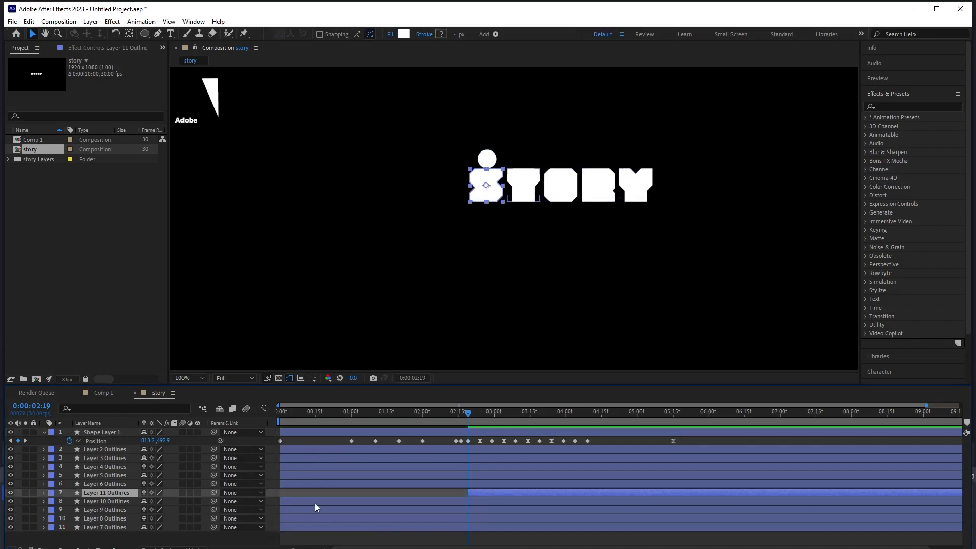
{"action": "left_click", "coordinate": [491, 423]}
{"action": "left_click", "coordinate": [490, 501]}
{"action": "key", "text": "alt+bracketleft"}
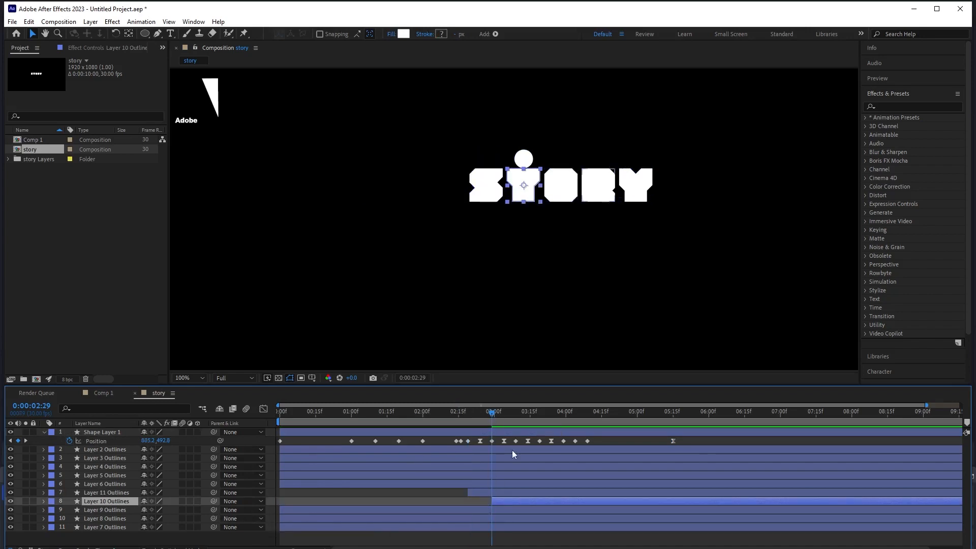
Trim the starts of Layer 9, Layer 8 and Layer 7 Outlines to the ball's landing keyframes on O, R (3:19) and Y.
{"action": "left_click", "coordinate": [515, 417]}
{"action": "left_click", "coordinate": [500, 509]}
{"action": "key", "text": "alt+bracketleft"}
{"action": "left_click", "coordinate": [539, 418]}
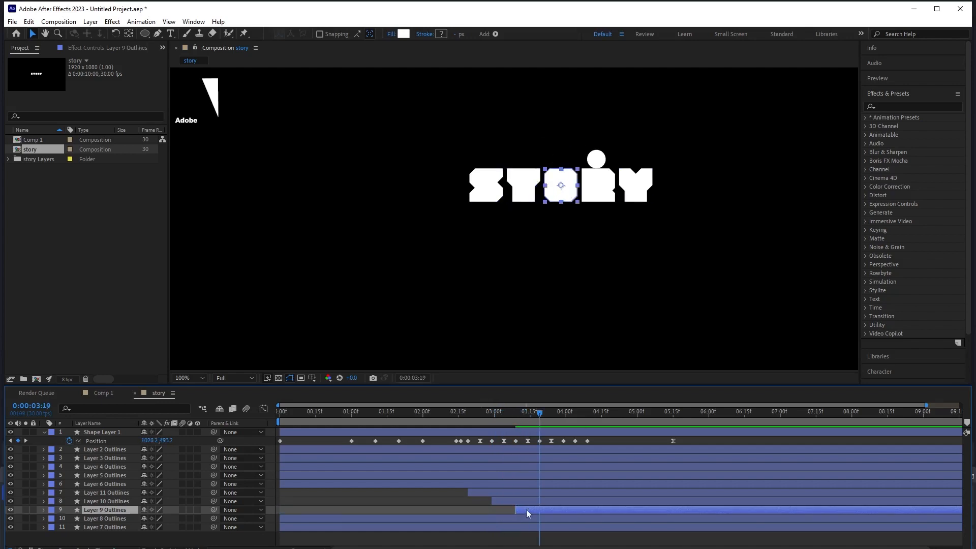
{"action": "left_click", "coordinate": [528, 518]}
{"action": "key", "text": "alt+bracketleft"}
{"action": "left_click", "coordinate": [563, 417]}
{"action": "left_click", "coordinate": [554, 526]}
{"action": "key", "text": "alt+bracketleft"}
Preview the letters filling in as the ball bounces across them, starting at about 2:00.
{"action": "left_click", "coordinate": [423, 422]}
{"action": "left_click_drag", "start_coordinate": [422, 429], "coordinate": [419, 429]}
{"action": "key", "text": "space"}
{"action": "key", "text": "space"}
{"action": "left_click", "coordinate": [457, 413]}
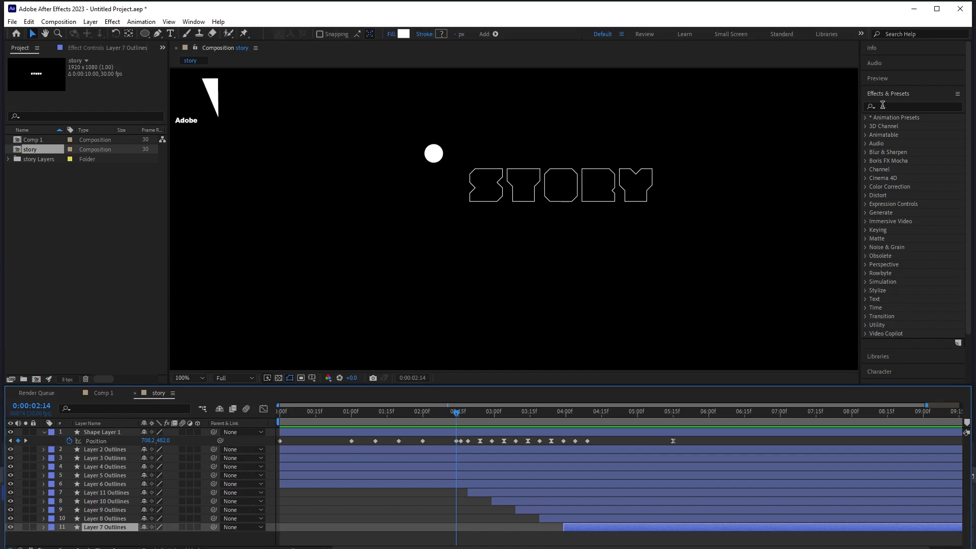
Find the Glow effect, apply it to Layer 7 Outlines, and check the Y at 4:10.
{"action": "left_click", "coordinate": [882, 105]}
{"action": "type", "text": "glow"}
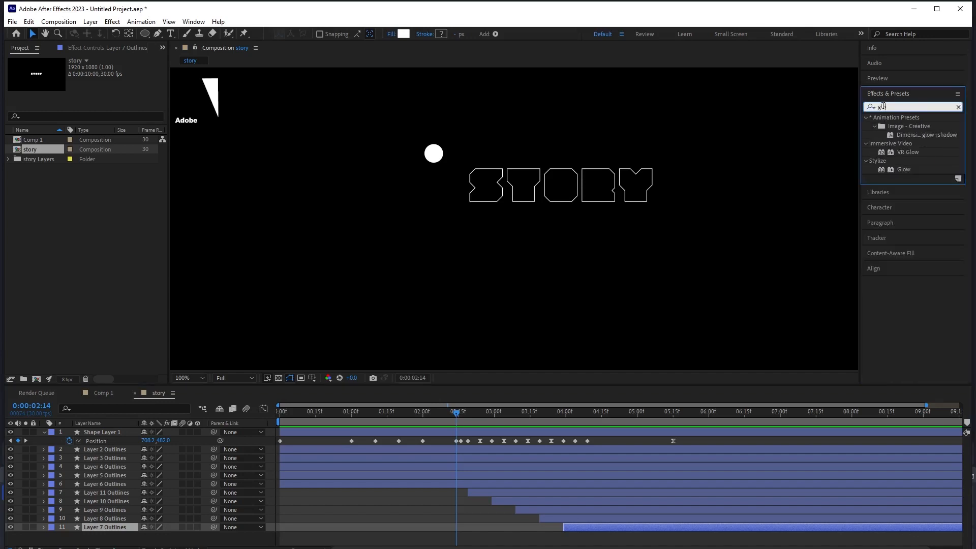
{"action": "left_click", "coordinate": [908, 171]}
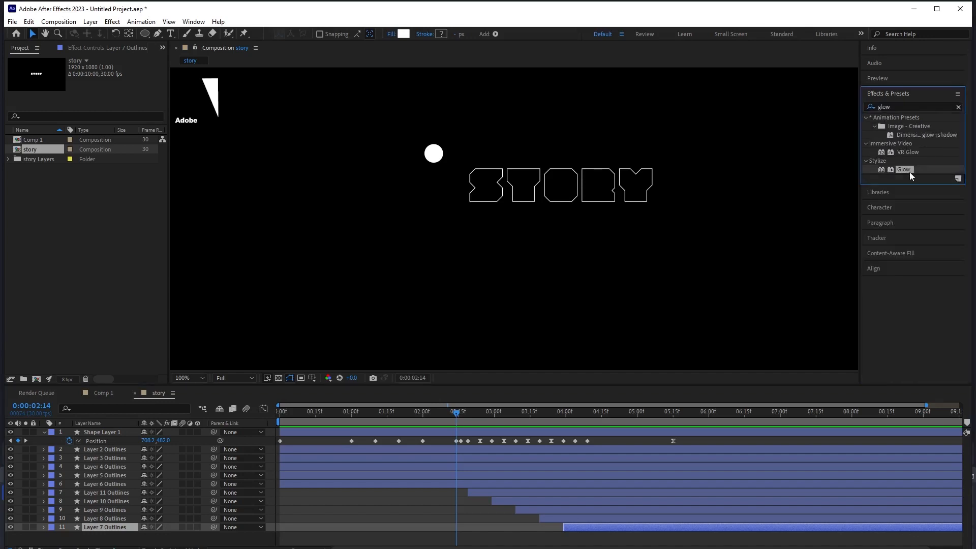
{"action": "left_click_drag", "start_coordinate": [909, 175], "coordinate": [652, 526]}
{"action": "left_click_drag", "start_coordinate": [456, 415], "coordinate": [590, 481]}
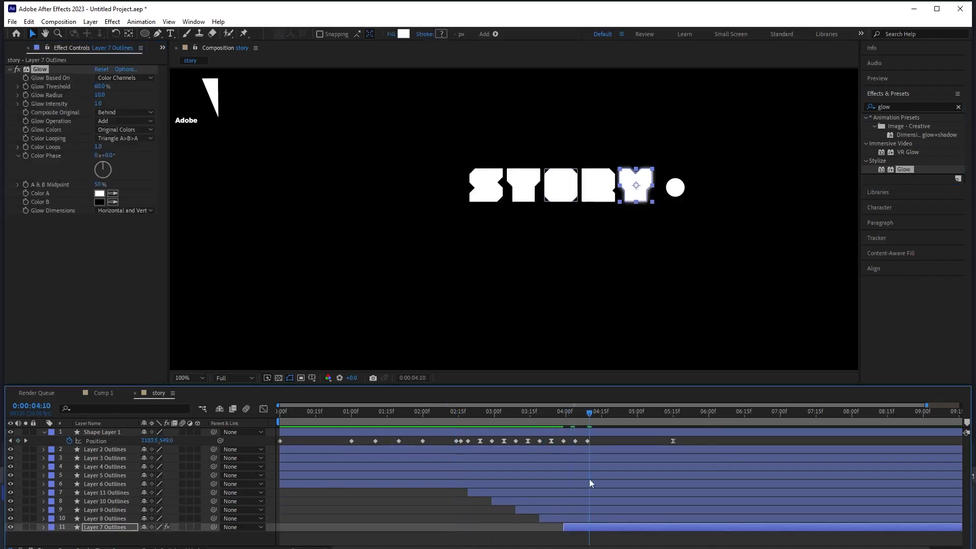
Set the Glow Threshold to 100% and the Glow Radius to 20 on Layer 7 Outlines.
{"action": "left_click", "coordinate": [100, 87]}
{"action": "type", "text": "100"}
{"action": "key", "text": "Tab"}
{"action": "type", "text": "20"}
{"action": "key", "text": "Return"}
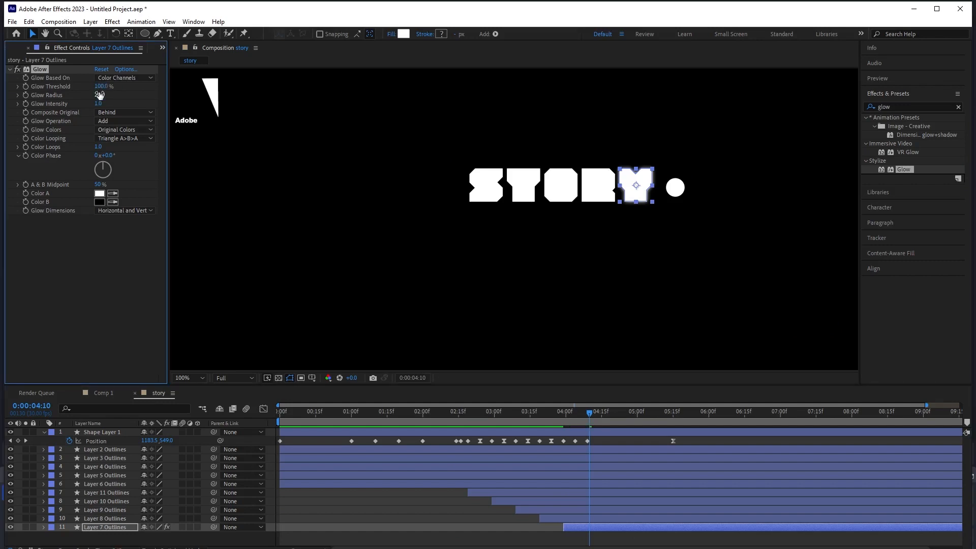
Copy the Glow effect from Layer 7 Outlines to Layer 8 through Layer 11 Outlines and preview from about 2:02.
{"action": "right_click", "coordinate": [39, 72]}
{"action": "left_click", "coordinate": [56, 103]}
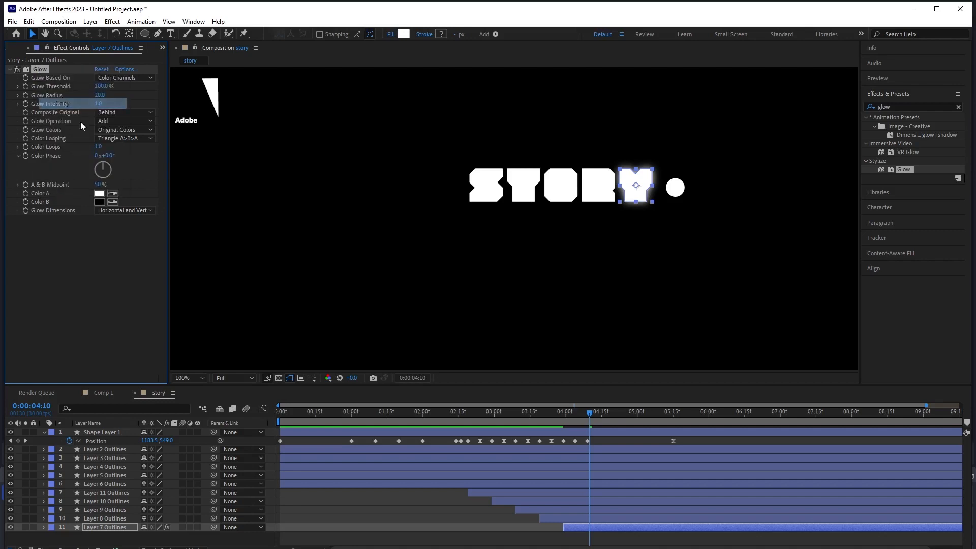
{"action": "left_click", "coordinate": [495, 492]}
{"action": "left_click", "coordinate": [559, 517], "text": "shift"}
{"action": "key", "text": "ctrl+v"}
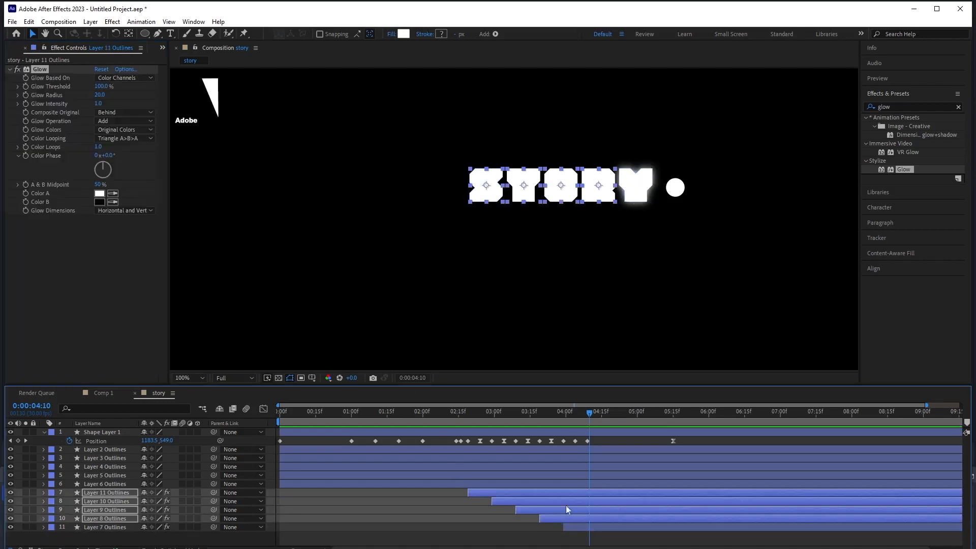
{"action": "left_click_drag", "start_coordinate": [522, 412], "coordinate": [422, 413]}
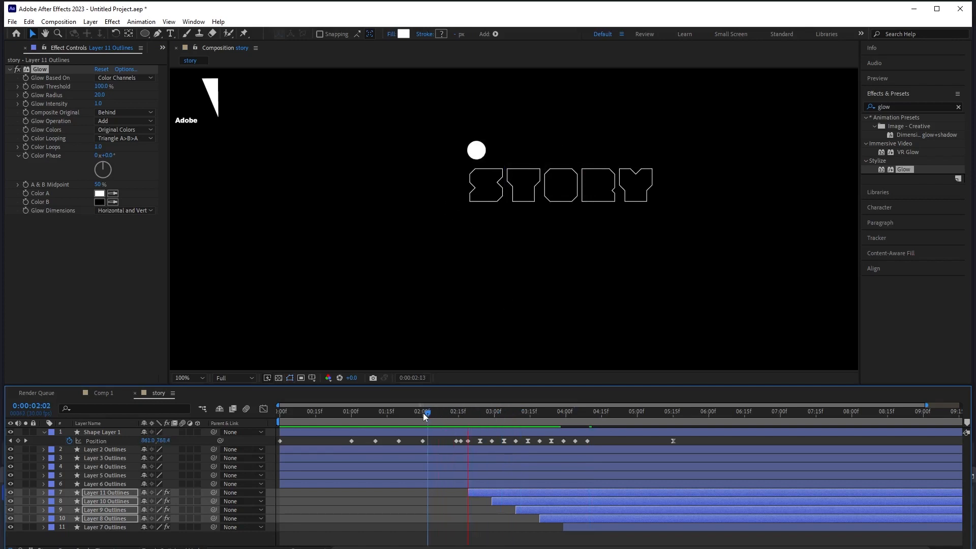
Keyframe the opacity of Layer 7 Outlines at 100% on 4:10 and 0% on 4:11.
{"action": "left_click_drag", "start_coordinate": [422, 412], "coordinate": [587, 413]}
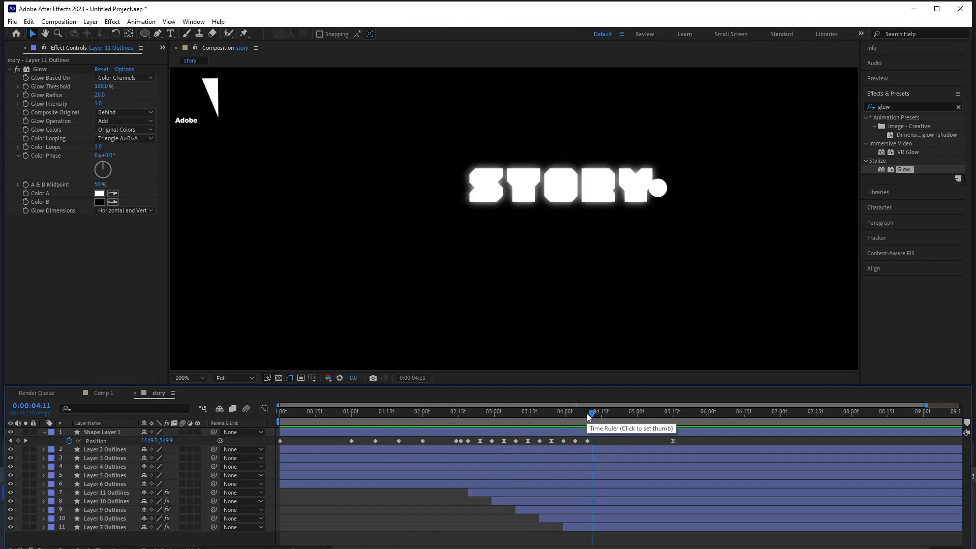
{"action": "left_click", "coordinate": [584, 525]}
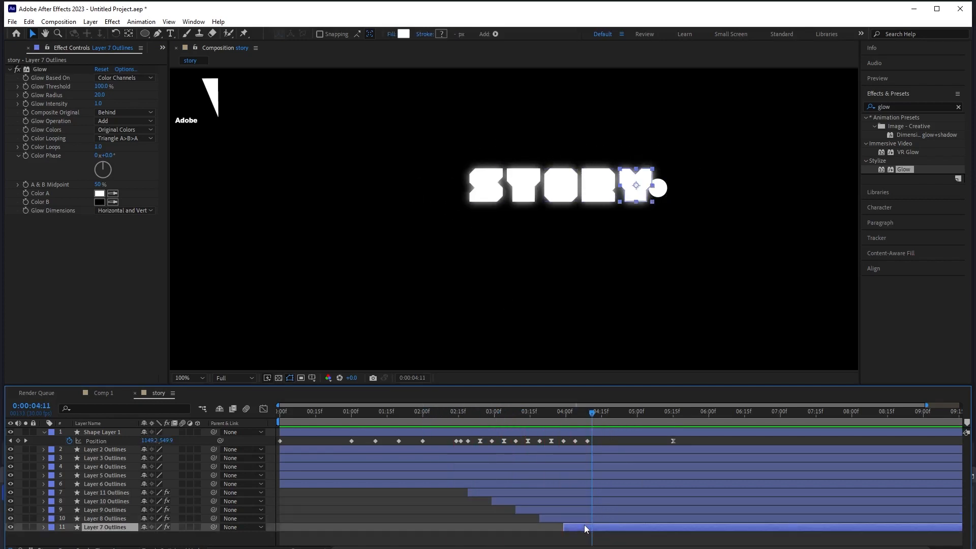
{"action": "key", "text": "t"}
{"action": "left_click", "coordinate": [69, 536]}
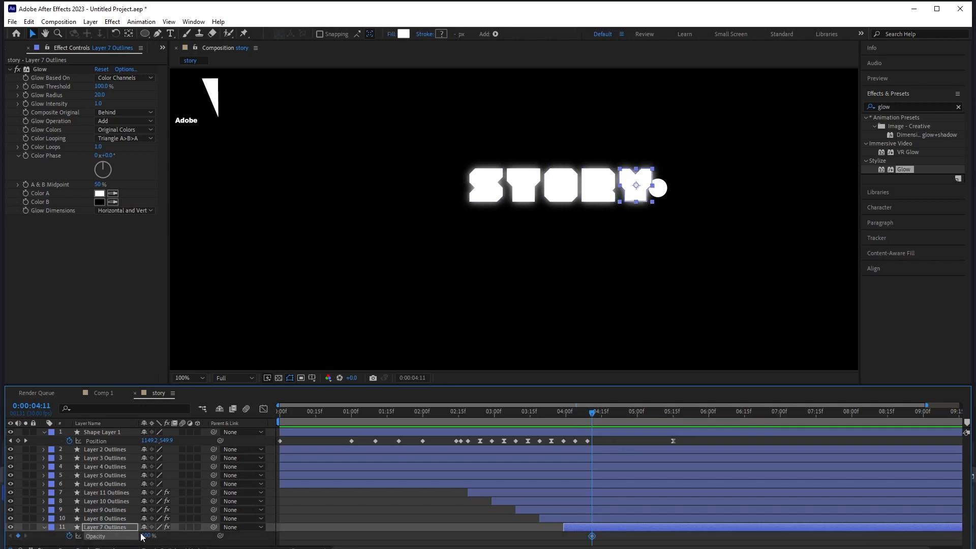
{"action": "key", "text": "Page_Up"}
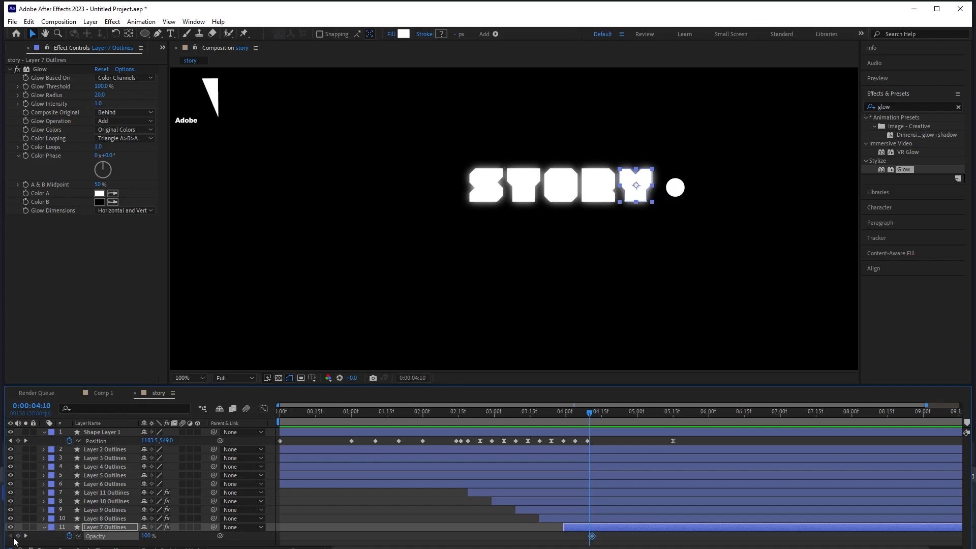
{"action": "key", "text": "Page_Down"}
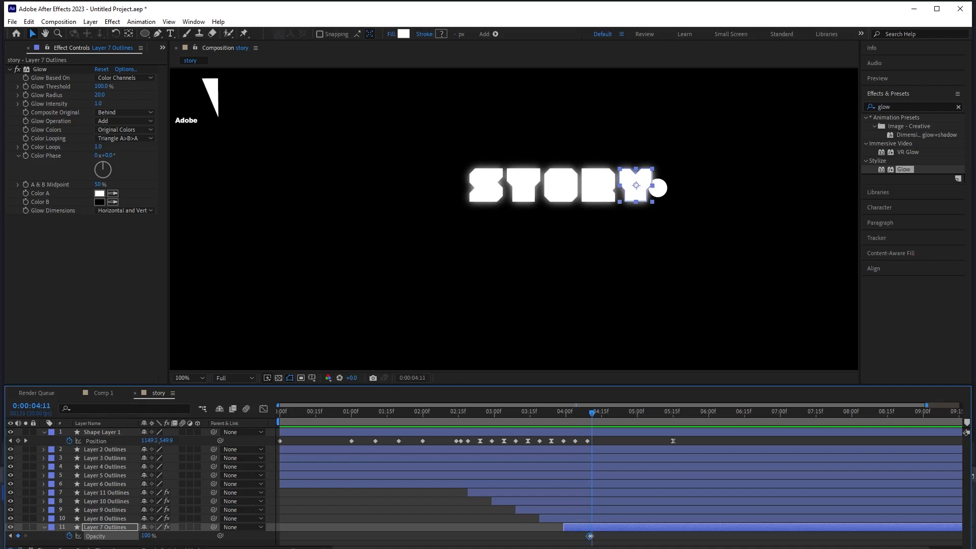
{"action": "type", "text": "0"}
{"action": "key", "text": "Return"}
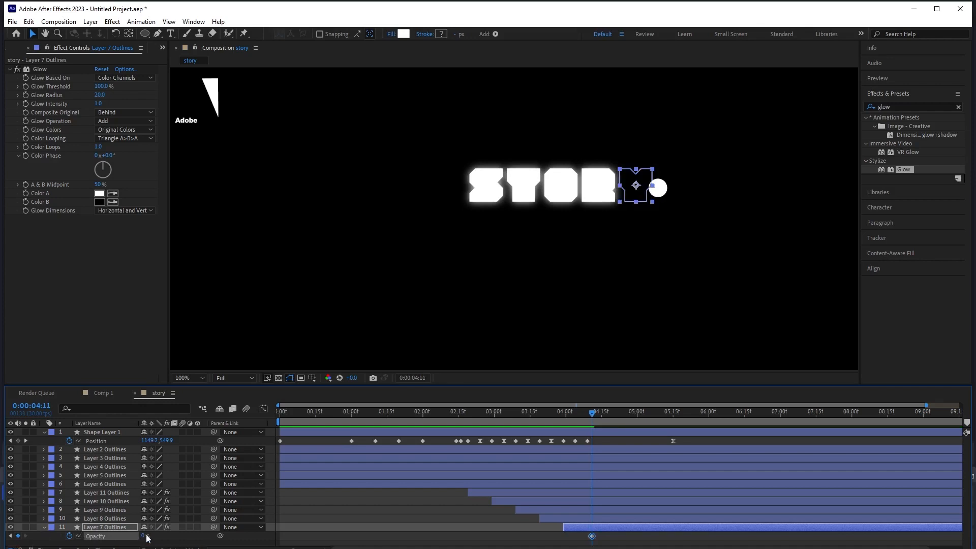
Add opacity keyframes to Layer 7 Outlines of 0% at 4:12 and 100% at 4:13 to complete the flicker.
{"action": "key", "text": "Page_Down"}
{"action": "key", "text": "Page_Down"}
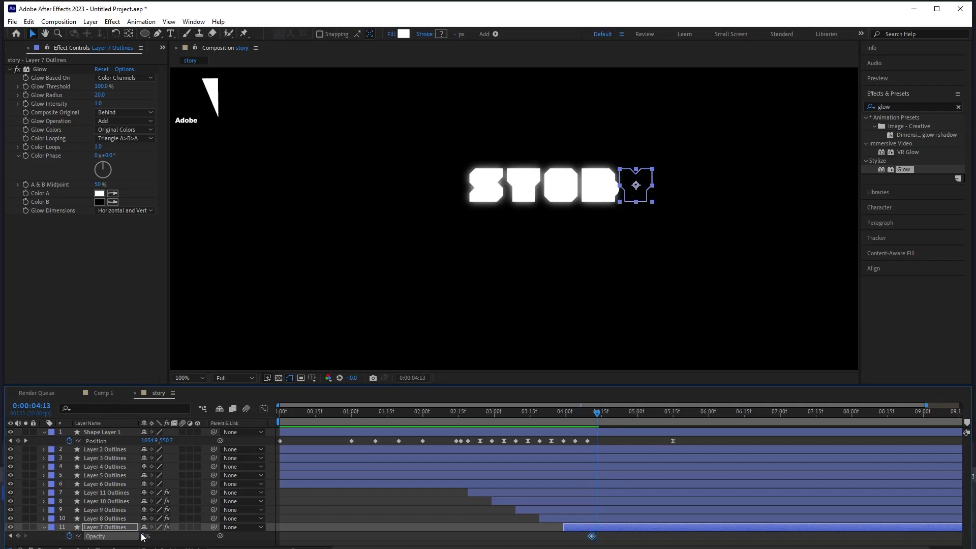
{"action": "key", "text": "Page_Up"}
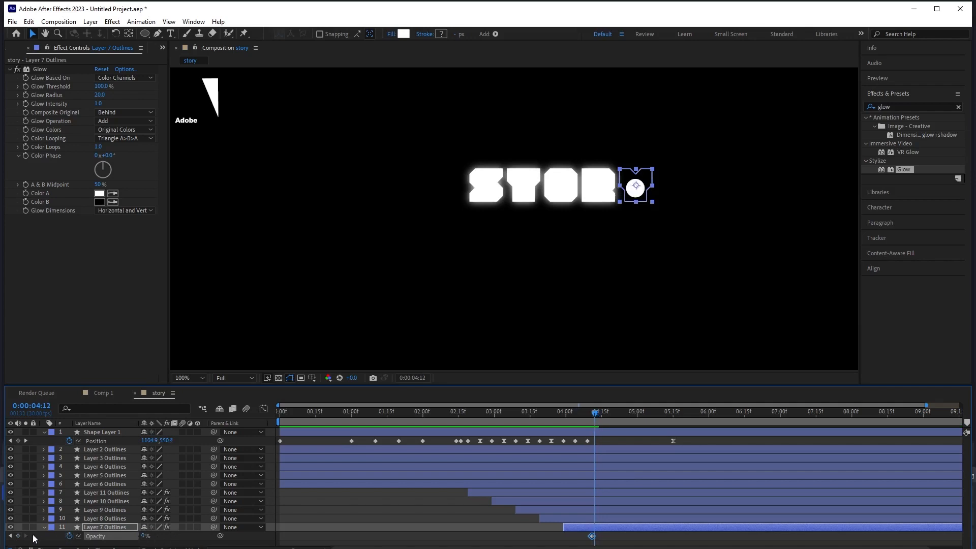
{"action": "key", "text": "Page_Down"}
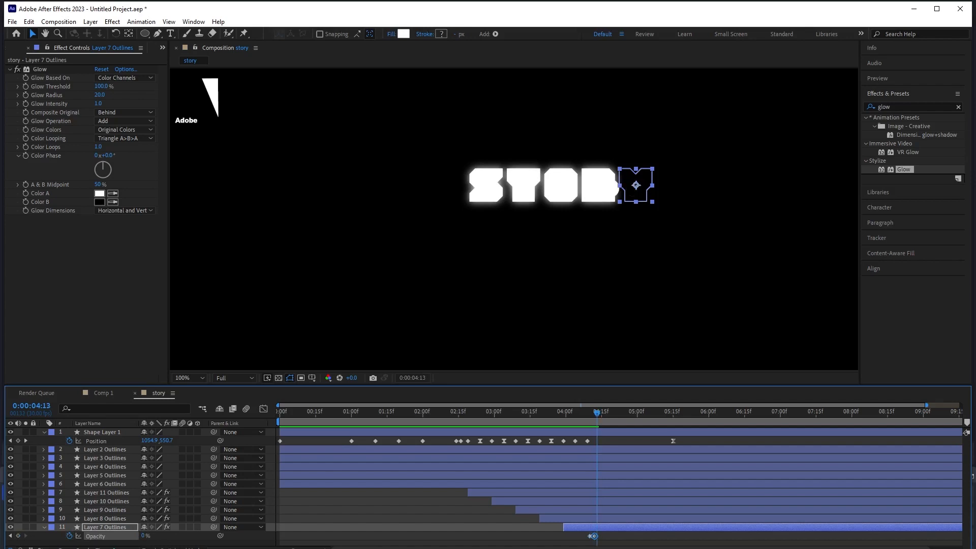
{"action": "key", "text": "semicolon"}
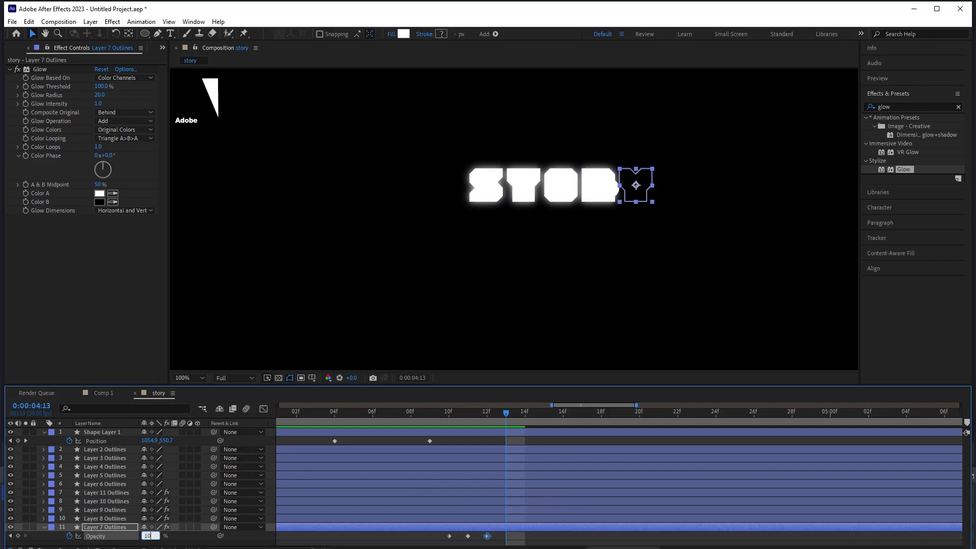
{"action": "key", "text": "Return"}
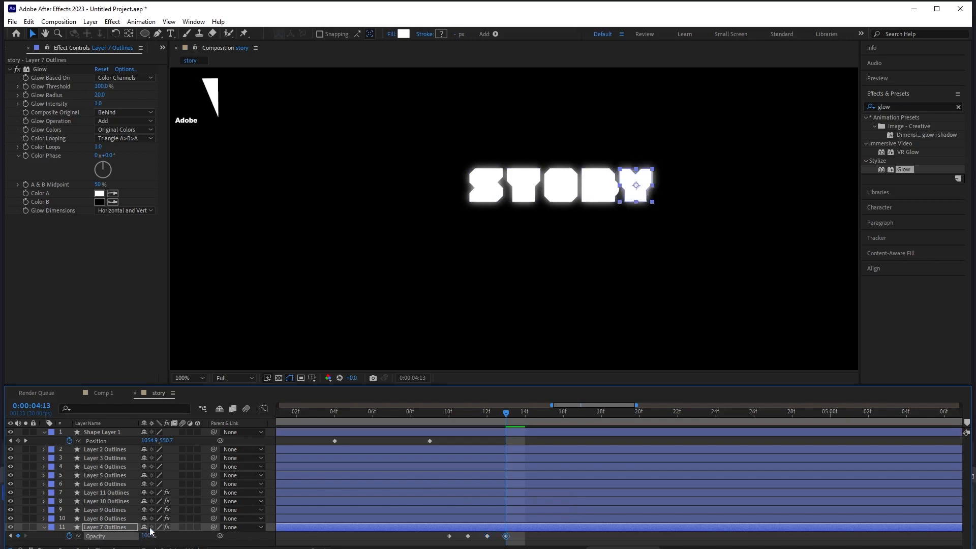
{"action": "left_click", "coordinate": [481, 519]}
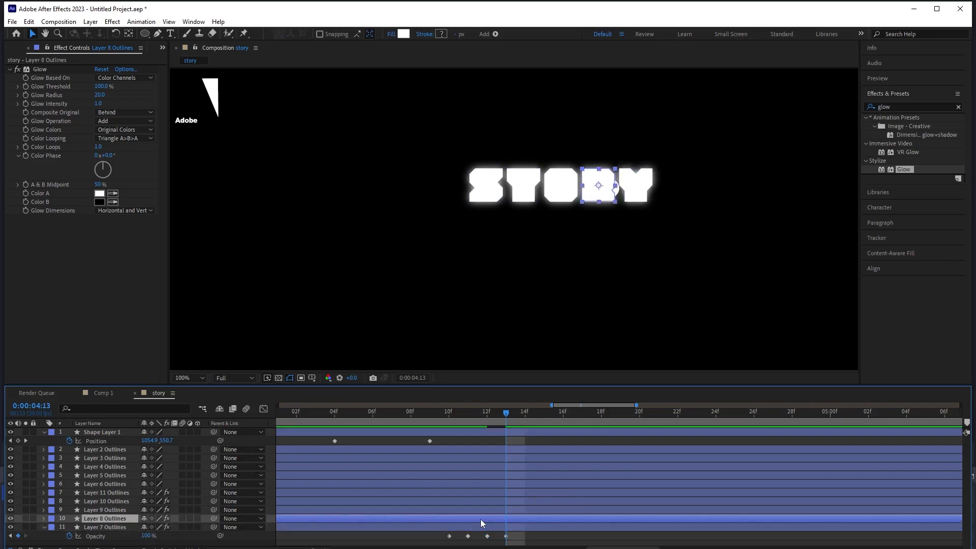
{"action": "key", "text": "Page_Up"}
{"action": "left_click", "coordinate": [482, 508]}
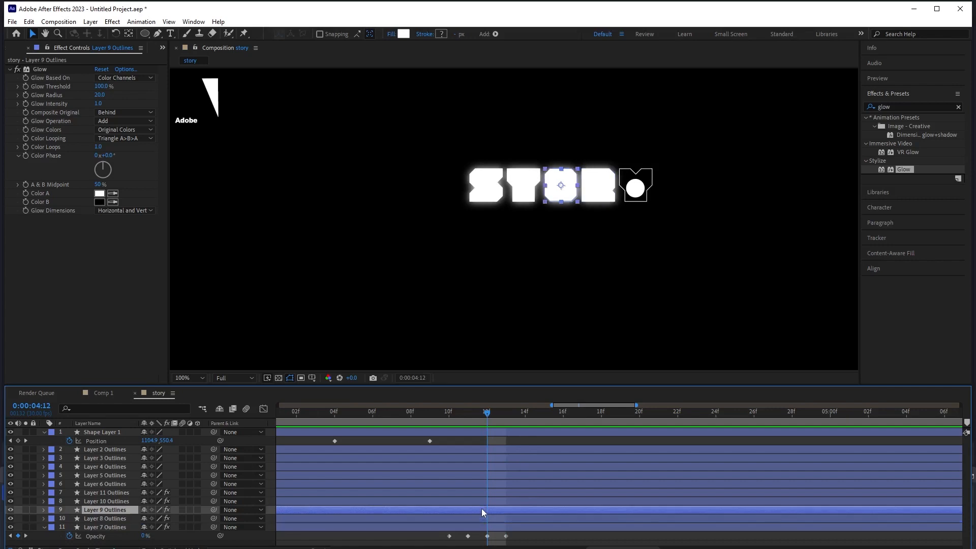
{"action": "key", "text": "t"}
{"action": "key", "text": "Page_Down"}
{"action": "left_click", "coordinate": [147, 519]}
{"action": "left_click", "coordinate": [445, 519]}
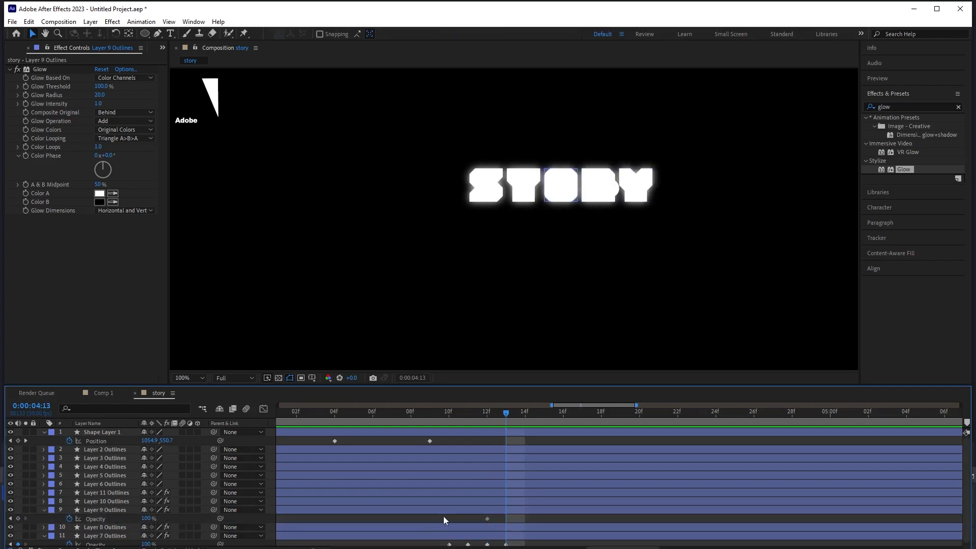
{"action": "key", "text": "ctrl+z"}
{"action": "key", "text": "ctrl+z"}
{"action": "key", "text": "Return"}
Keyframe the opacity of Layer 8 Outlines at 100% on 4:12 and 0% on 4:13.
{"action": "key", "text": "Page_Up"}
{"action": "left_click", "coordinate": [492, 526]}
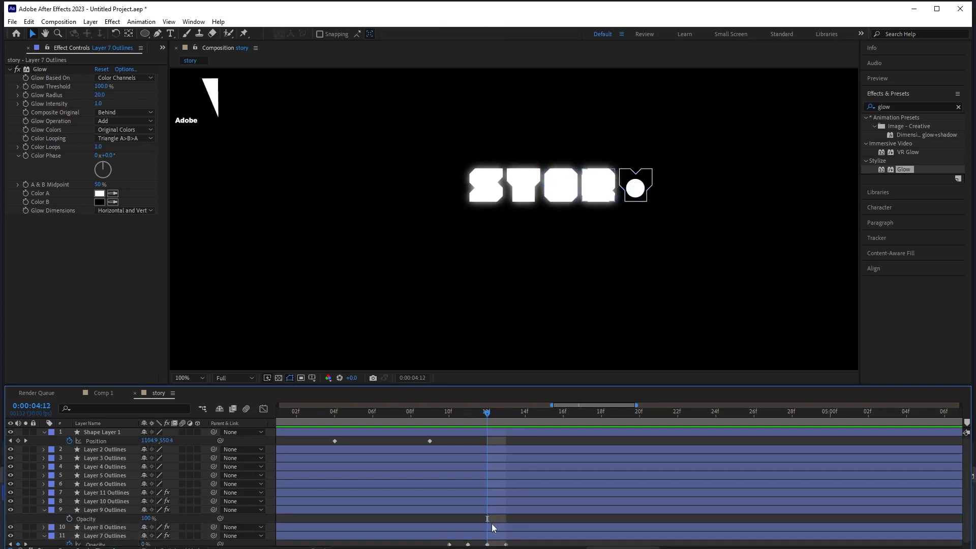
{"action": "key", "text": "t"}
{"action": "left_click", "coordinate": [69, 536]}
{"action": "key", "text": "Page_Down"}
{"action": "left_click", "coordinate": [145, 536]}
{"action": "type", "text": "0"}
{"action": "key", "text": "Return"}
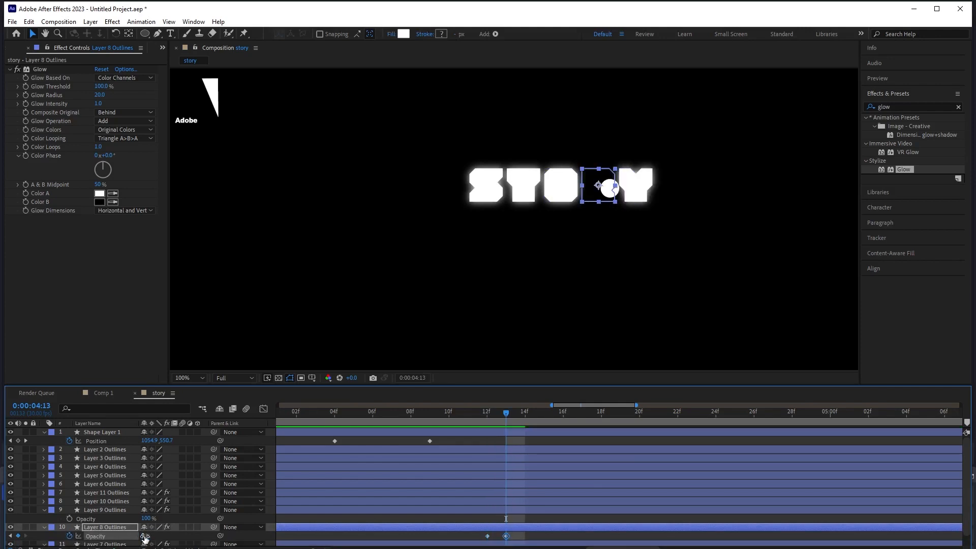
Complete the flicker on Layer 8 Outlines with opacity keyframes of 0% at 4:14 and 100% at 4:15.
{"action": "key", "text": "Page_Down"}
{"action": "left_click", "coordinate": [18, 536]}
{"action": "key", "text": "Page_Down"}
{"action": "left_click", "coordinate": [145, 535]}
{"action": "type", "text": "100"}
{"action": "key", "text": "Return"}
Keyframe the opacity of Layer 9 Outlines at 100% on 4:14, 0% on 4:15 and 100% on 4:16.
{"action": "key", "text": "Page_Up"}
{"action": "left_click", "coordinate": [70, 519]}
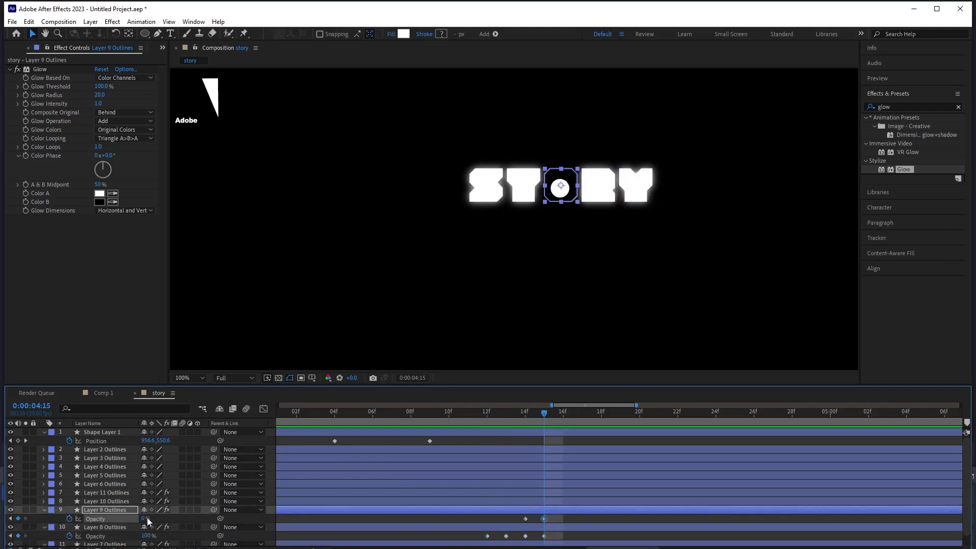
{"action": "key", "text": "Page_Down"}
{"action": "left_click", "coordinate": [144, 518]}
{"action": "type", "text": "100"}
{"action": "key", "text": "Return"}
Keyframe a flicker on Layer 10 Outlines by alternating its opacity between 100% and 0% on each frame from 4:15 to 4:18.
{"action": "left_click", "coordinate": [108, 501]}
{"action": "key", "text": "t"}
{"action": "left_click", "coordinate": [69, 510]}
{"action": "key", "text": "Page_Up"}
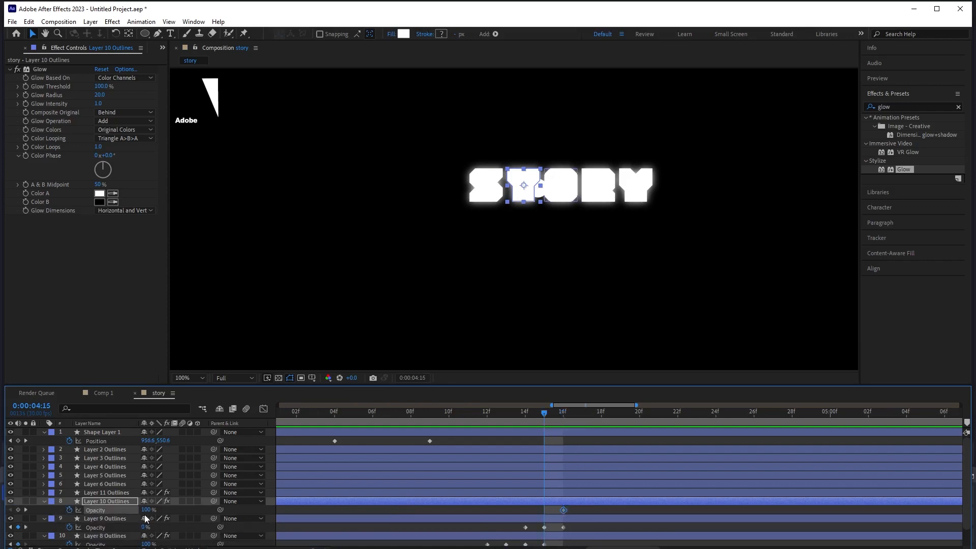
{"action": "left_click", "coordinate": [146, 510]}
{"action": "type", "text": "0"}
{"action": "left_click", "coordinate": [145, 510]}
{"action": "type", "text": "100"}
Keyframe a flicker between 100% and 0% opacity on Layer 11 Outlines with keyframes at 4:17, 4:18, 4:20 and 4:21.
{"action": "left_click", "coordinate": [108, 493]}
{"action": "key", "text": "t"}
{"action": "left_click", "coordinate": [70, 501]}
{"action": "type", "text": "0"}
{"action": "key", "text": "Return"}
{"action": "key", "text": "Page_Down"}
{"action": "key", "text": "Page_Down"}
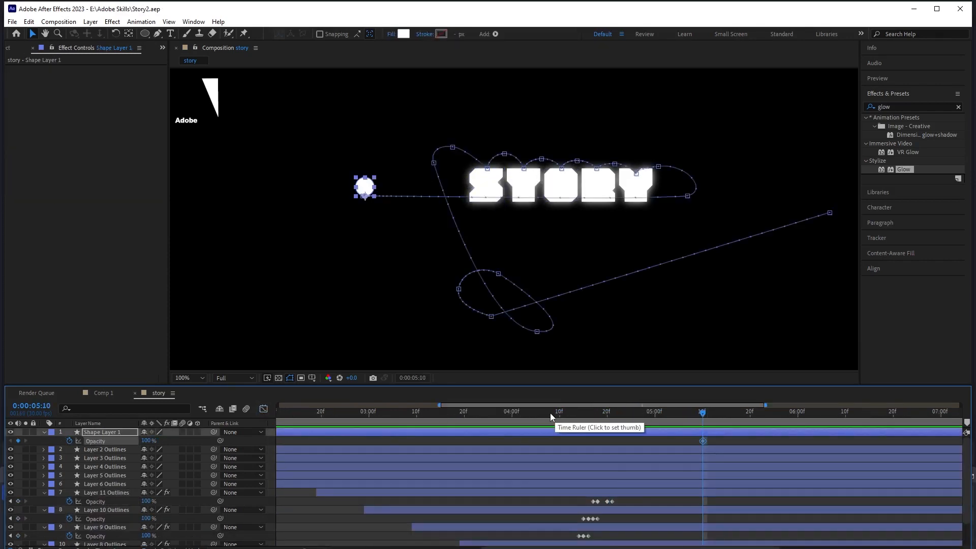
Fade out the ball by keyframing Shape Layer 1's opacity at 0% on its last position keyframe at 5:15, and preview.
{"action": "key", "text": "shift+p"}
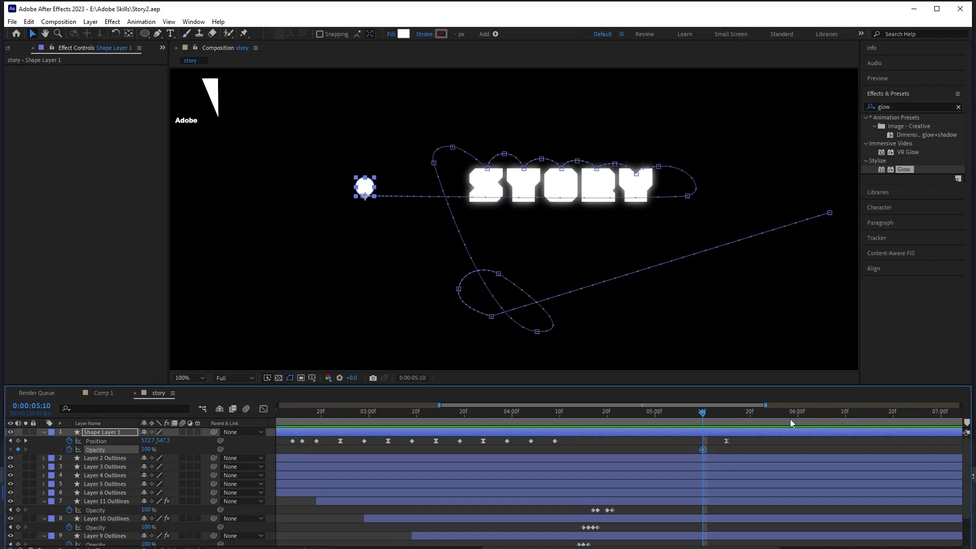
{"action": "key", "text": "k"}
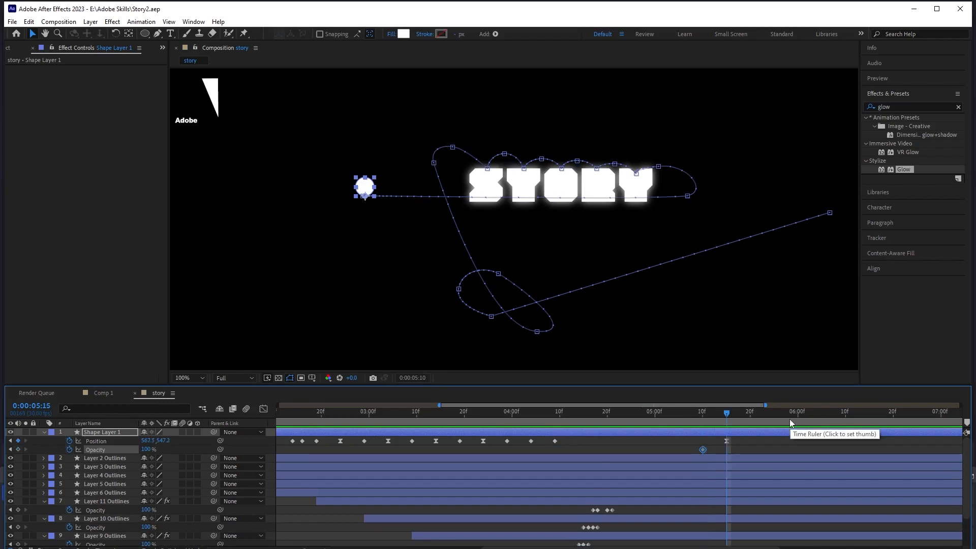
{"action": "left_click", "coordinate": [146, 449]}
{"action": "key", "text": "Return"}
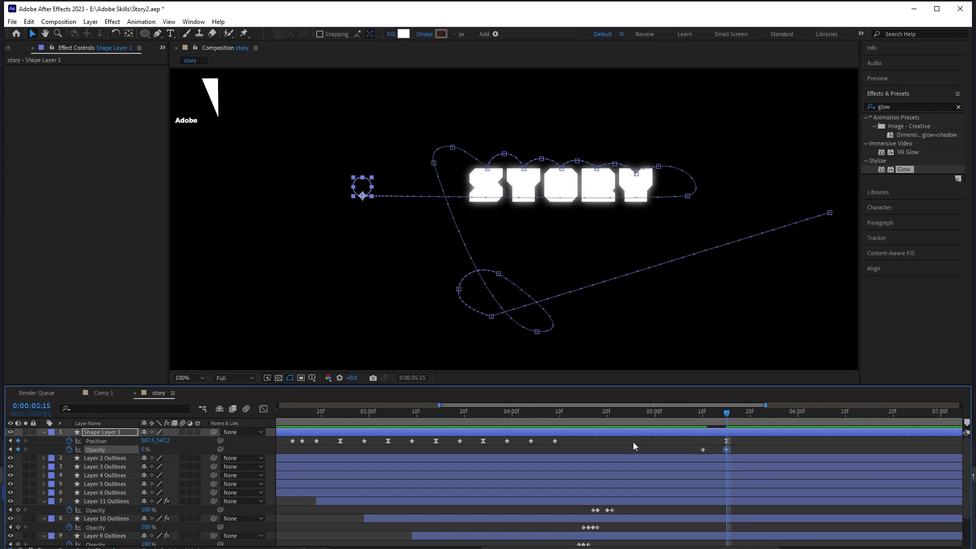
{"action": "key", "text": "space"}
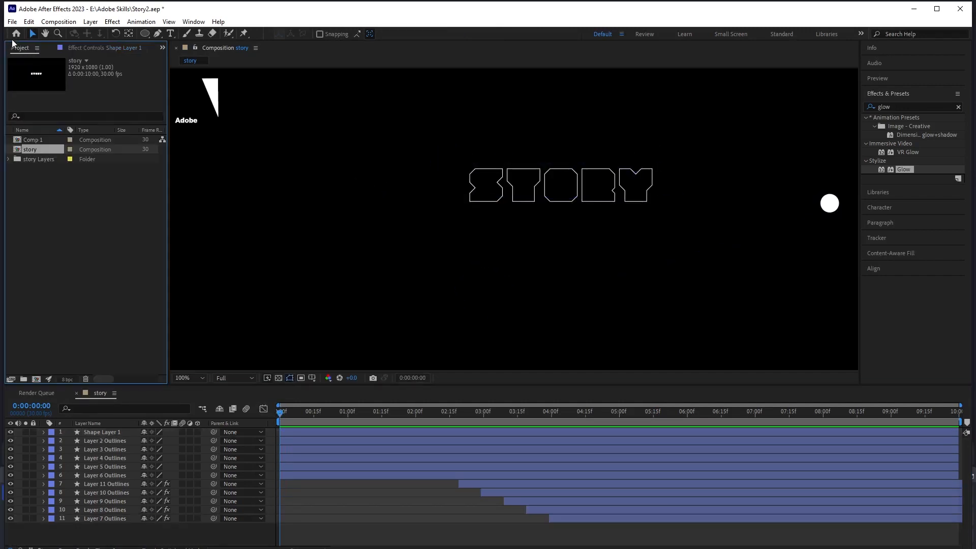
{"action": "left_click", "coordinate": [13, 21]}
{"action": "mouse_move", "coordinate": [127, 152]}
{"action": "left_click", "coordinate": [188, 152]}
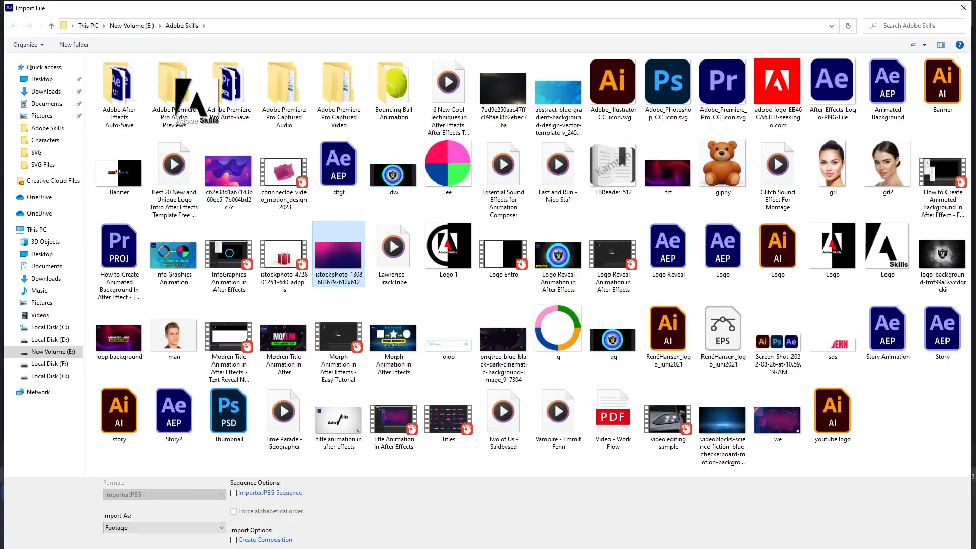
{"action": "double_click", "coordinate": [338, 253]}
Place the gradient image as the lowest layer of the story composition and scale it to about 332% to fill the frame.
{"action": "left_click_drag", "start_coordinate": [43, 150], "coordinate": [249, 536]}
{"action": "key", "text": "s"}
{"action": "left_click", "coordinate": [189, 378]}
{"action": "left_click", "coordinate": [191, 389]}
{"action": "left_click_drag", "start_coordinate": [172, 536], "coordinate": [213, 537]}
{"action": "left_click", "coordinate": [311, 495]}
Preview the STORY logo animation over the gradient background.
{"action": "key", "text": "space"}
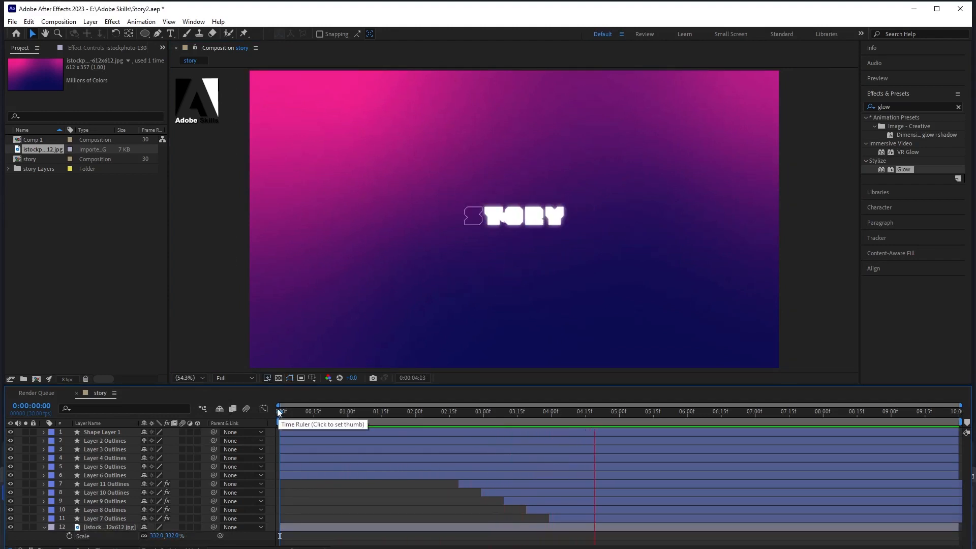
{"action": "left_click_drag", "start_coordinate": [420, 414], "coordinate": [546, 413]}
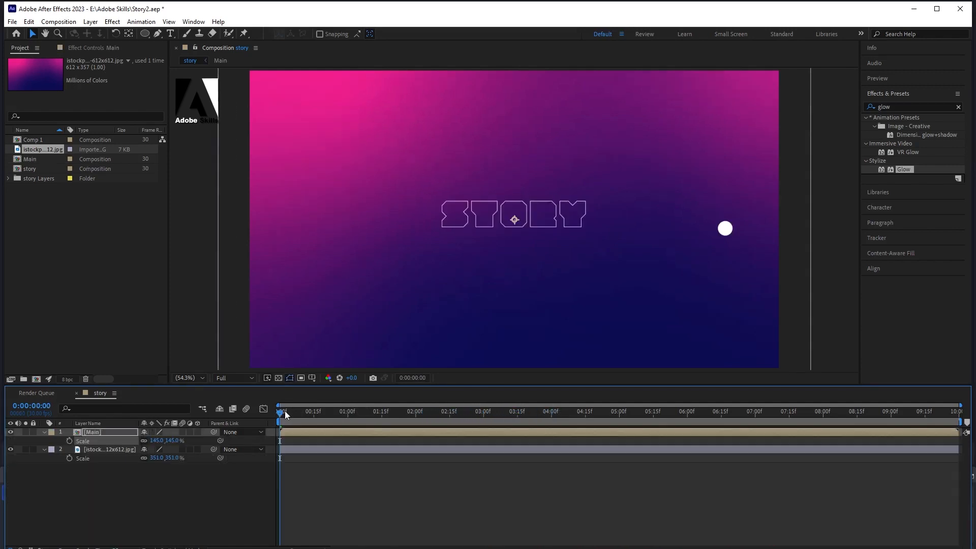
{"action": "key", "text": "space"}
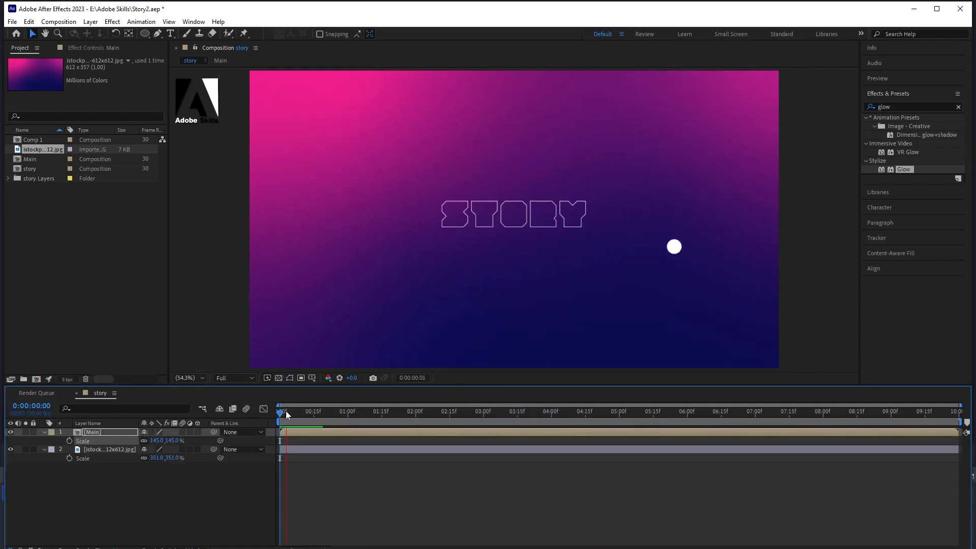